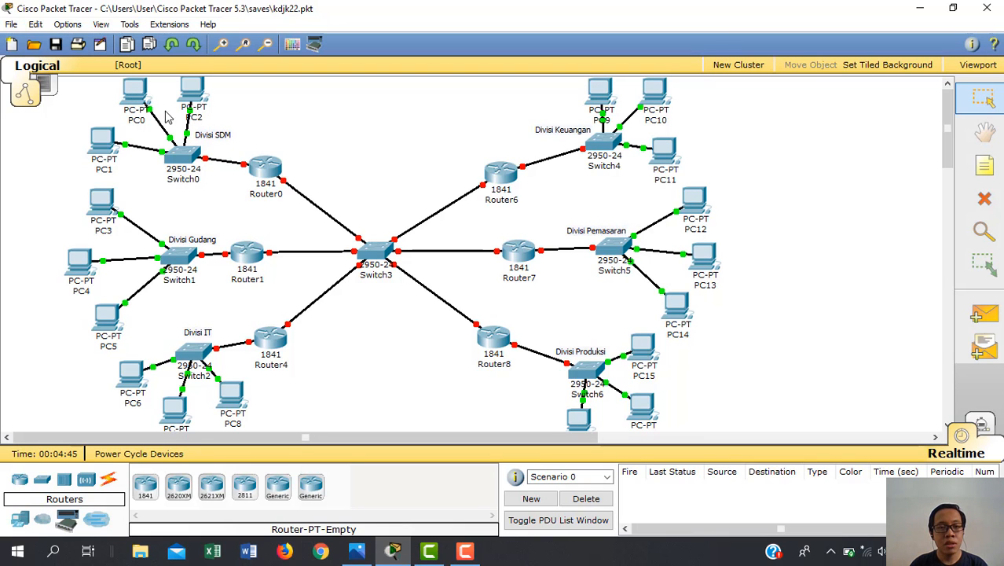
Consult the SDM range in the IP.PNG table in Photos, and set PC0's static IP address to 172.16.21.2 in Packet Tracer
left_click(356, 551)
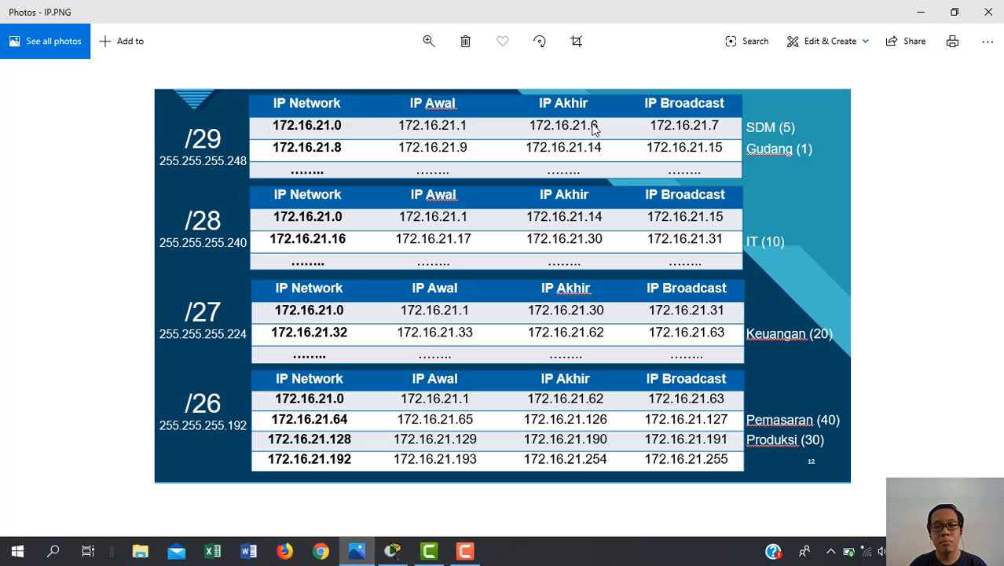
left_click(392, 551)
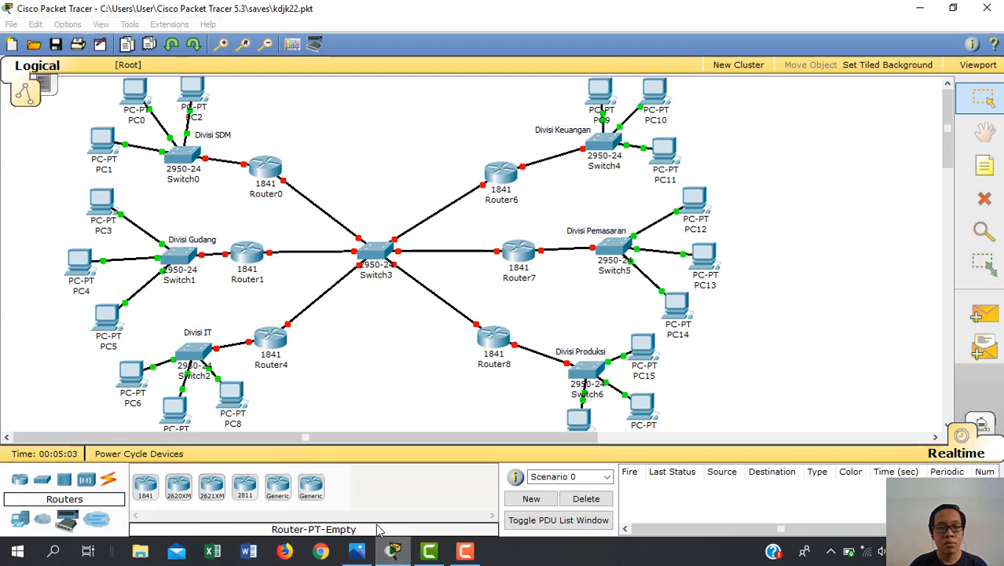
left_click(134, 102)
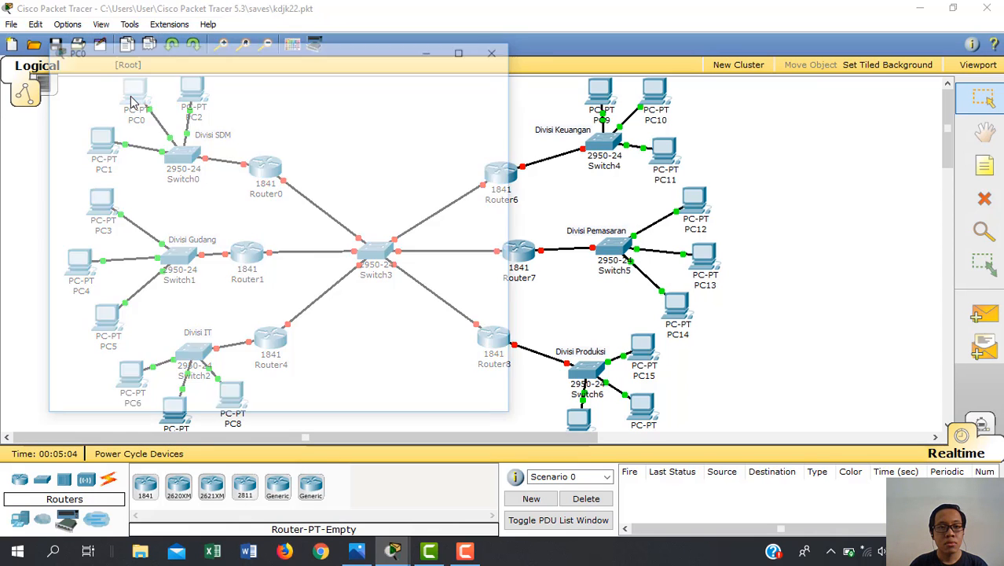
left_click(123, 71)
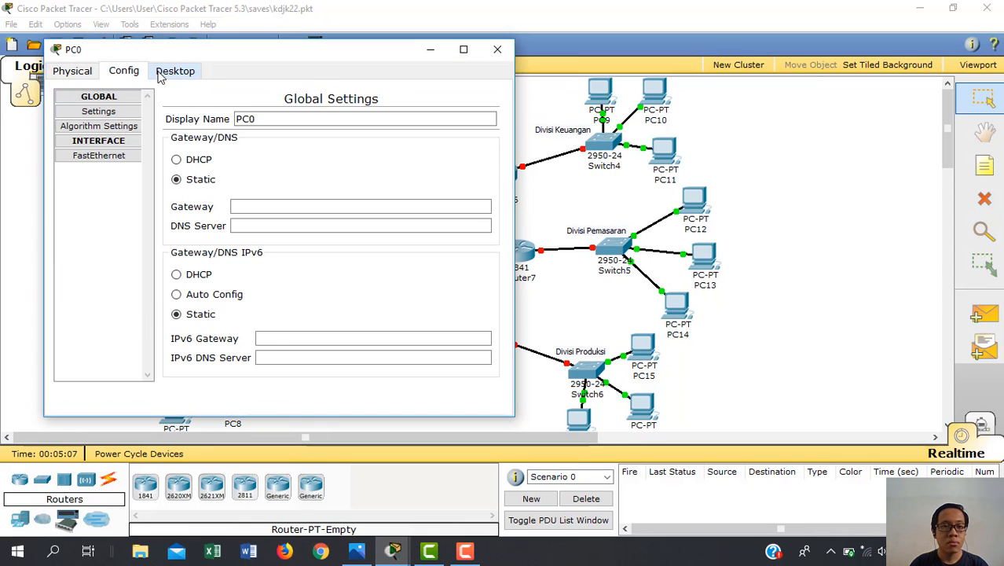
left_click(169, 71)
left_click(114, 126)
left_click(249, 208)
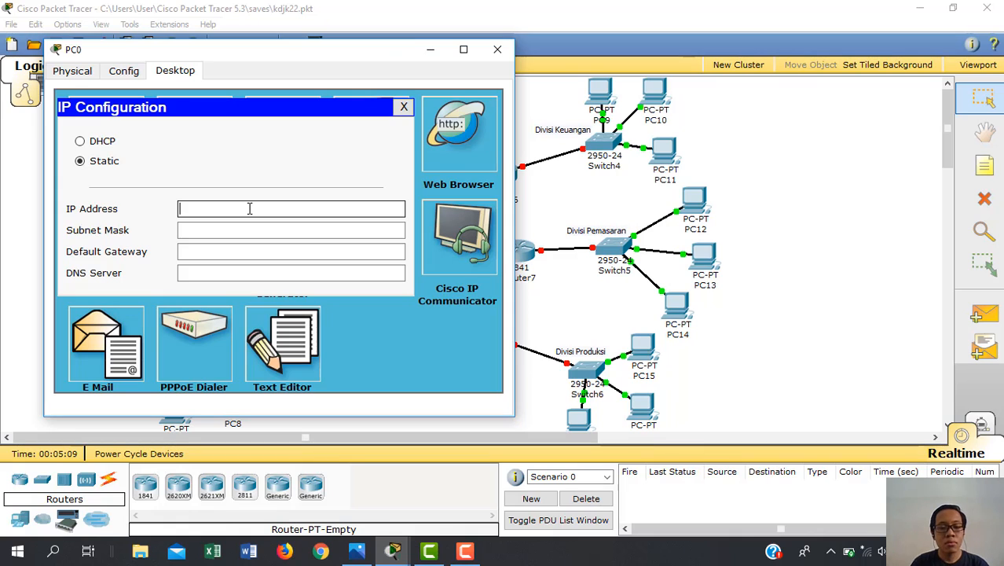
type("172.16.")
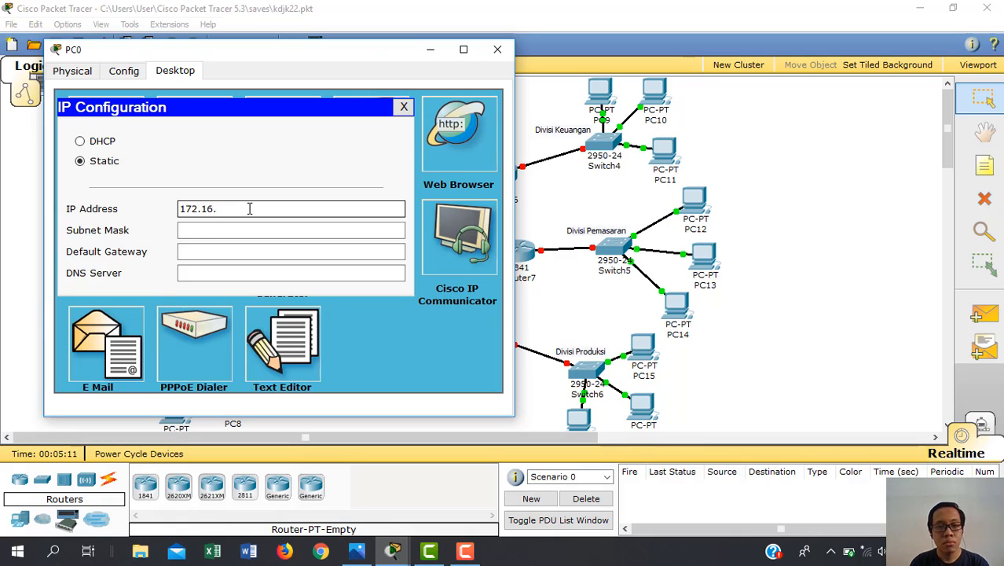
type("21.2")
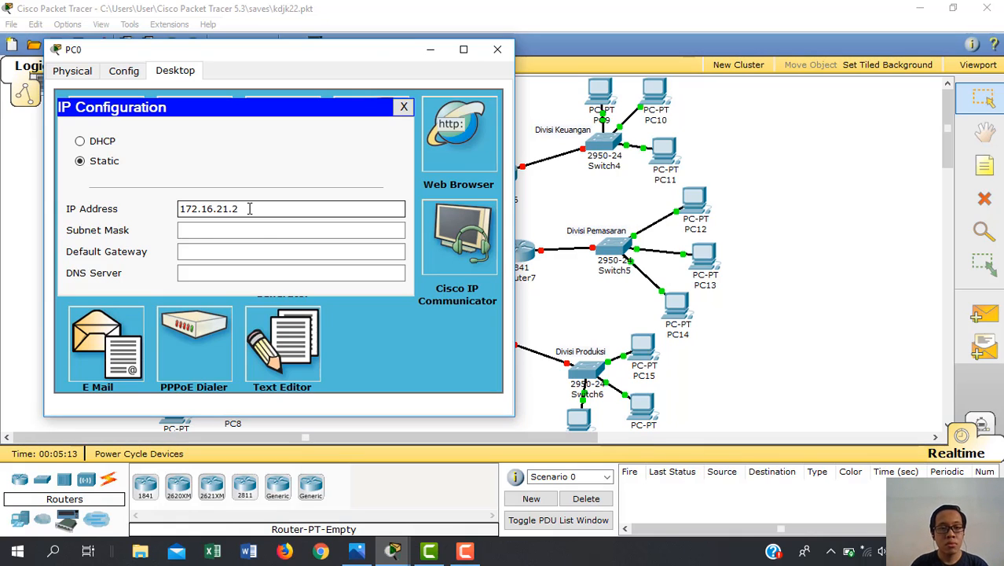
Check the /29 mask in the IP.PNG table and set PC0's subnet mask to 255.255.255.248
left_click(357, 551)
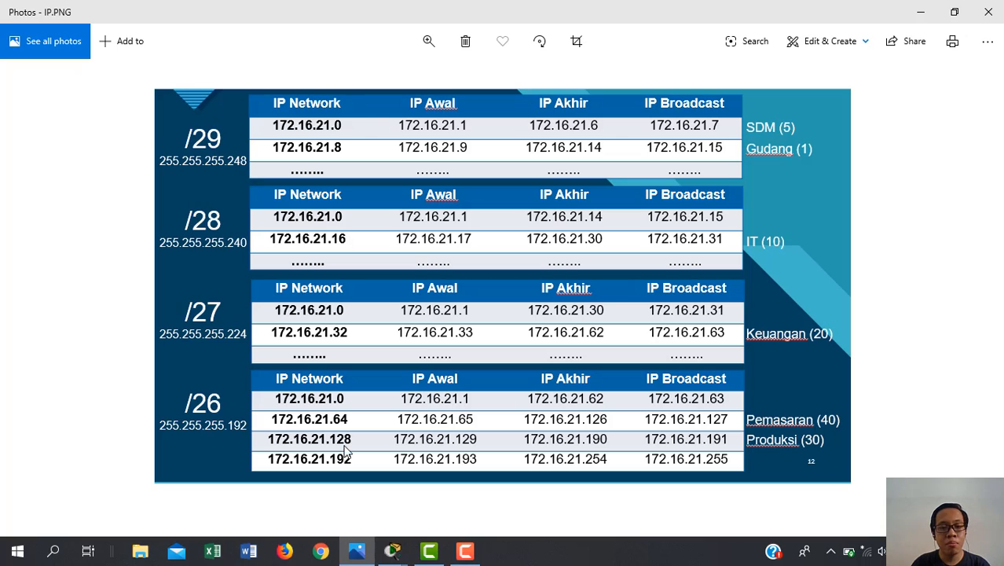
mouse_move(393, 551)
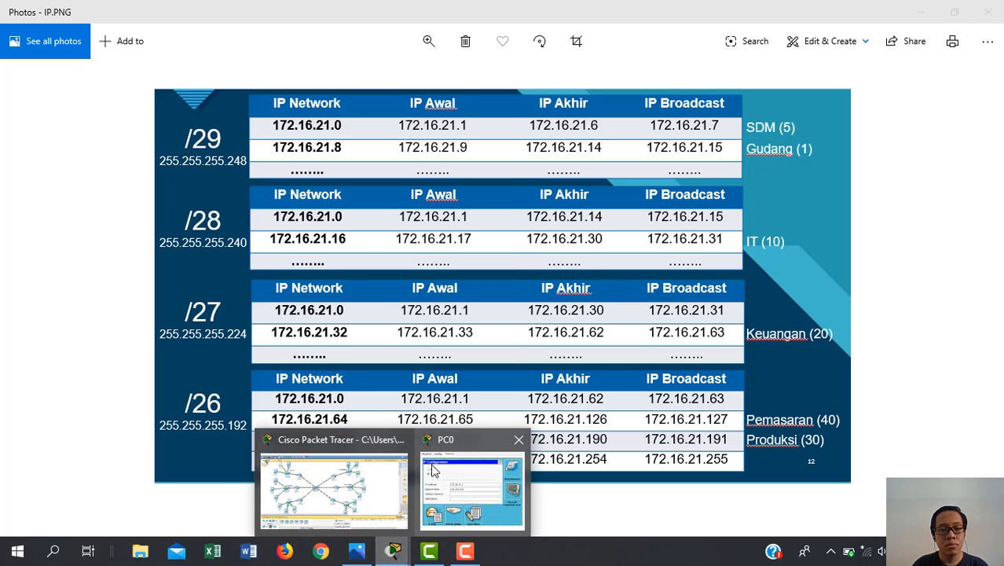
left_click(431, 470)
left_click(262, 235)
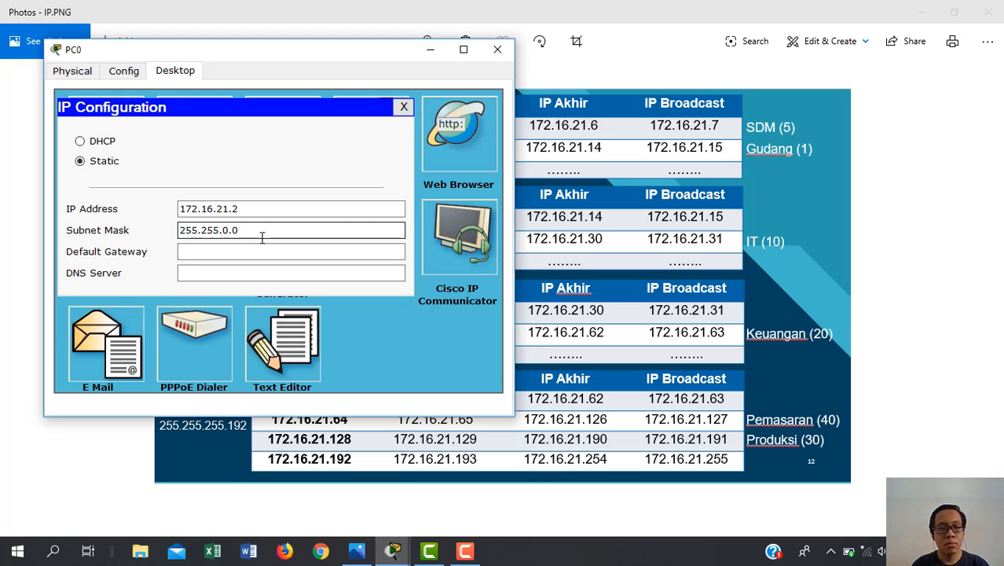
key("BackSpace")
key("BackSpace")
key("BackSpace")
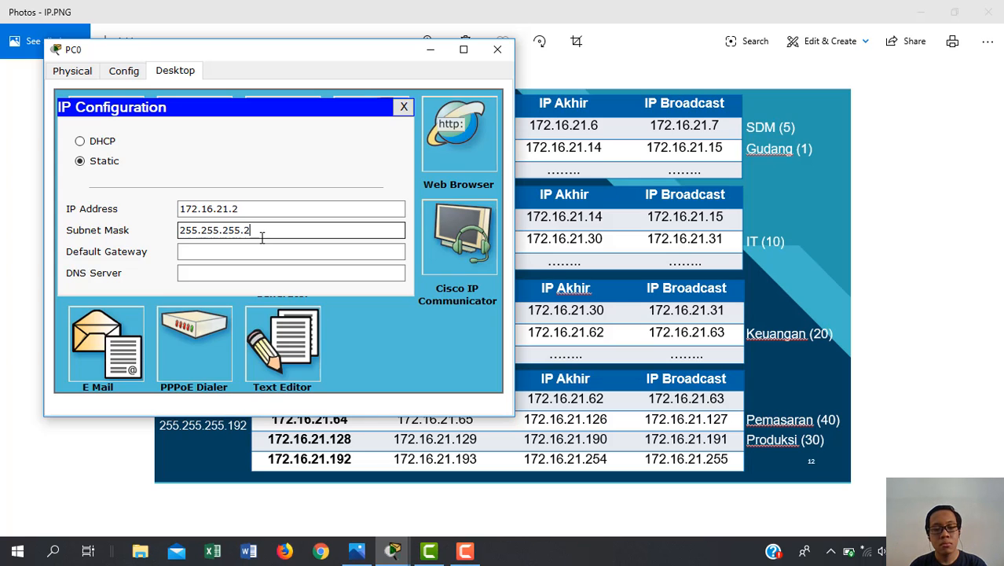
Set PC0's default gateway to 172.16.21.1 and close its configuration window
left_click(271, 252)
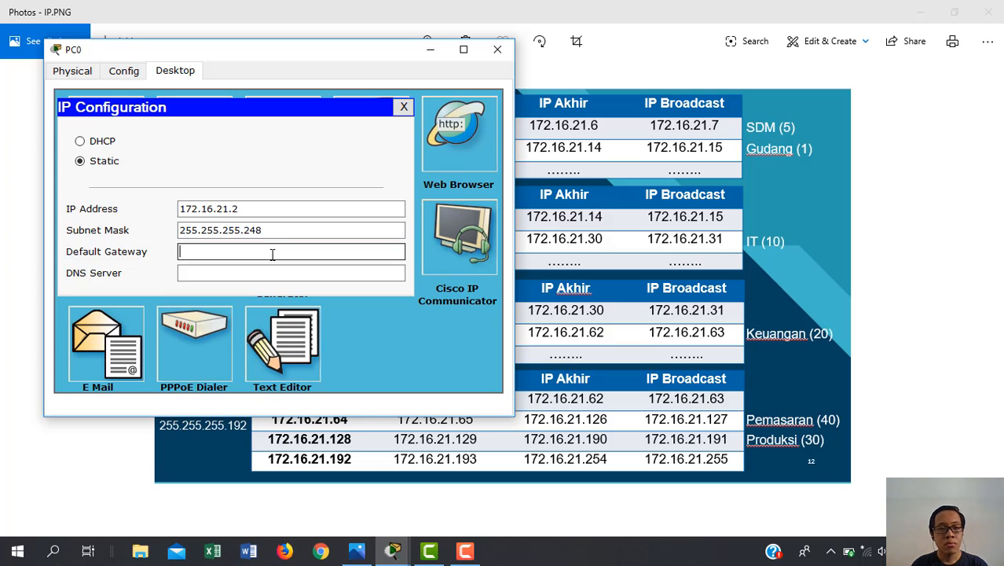
left_click_drag(235, 208, 183, 208)
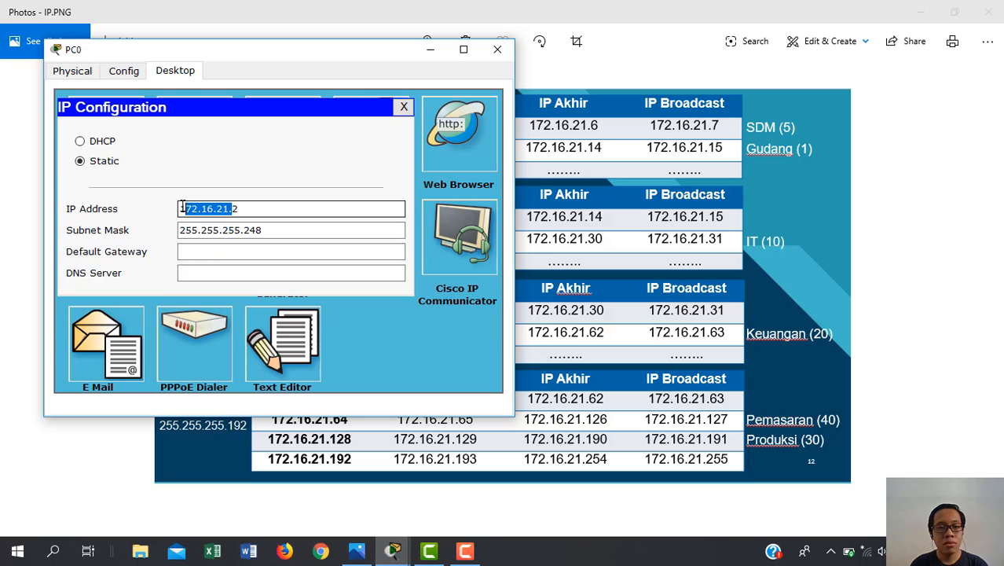
left_click(213, 252)
type("172.16.21.")
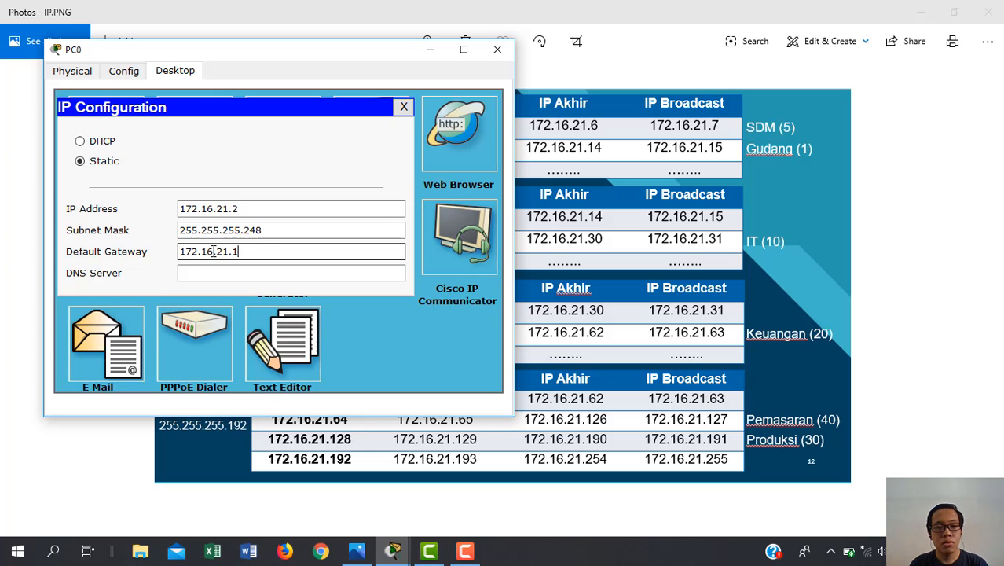
left_click(404, 108)
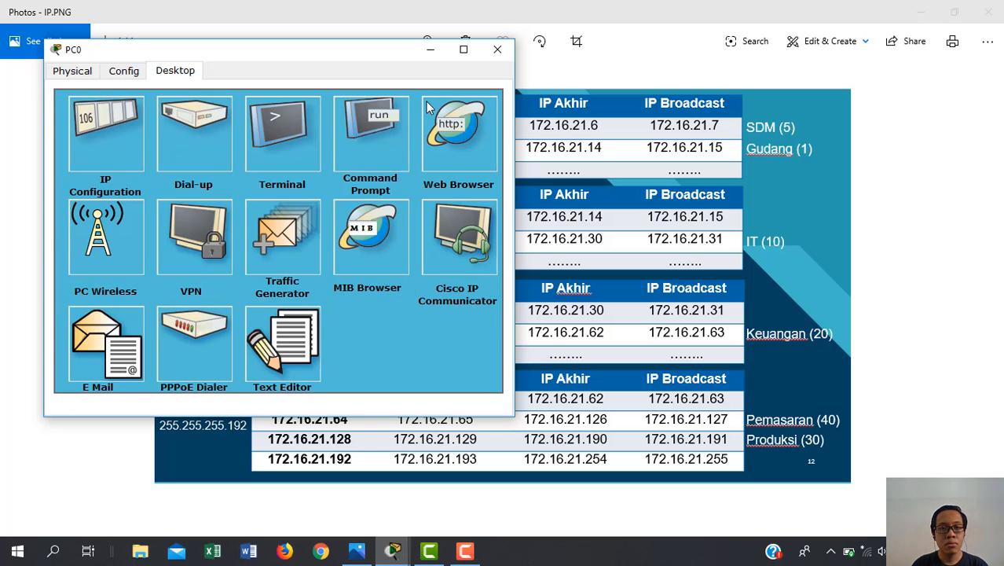
left_click(498, 49)
Return to the Packet Tracer topology and set PC1's static IP address to 172.16.21.3
left_click(393, 552)
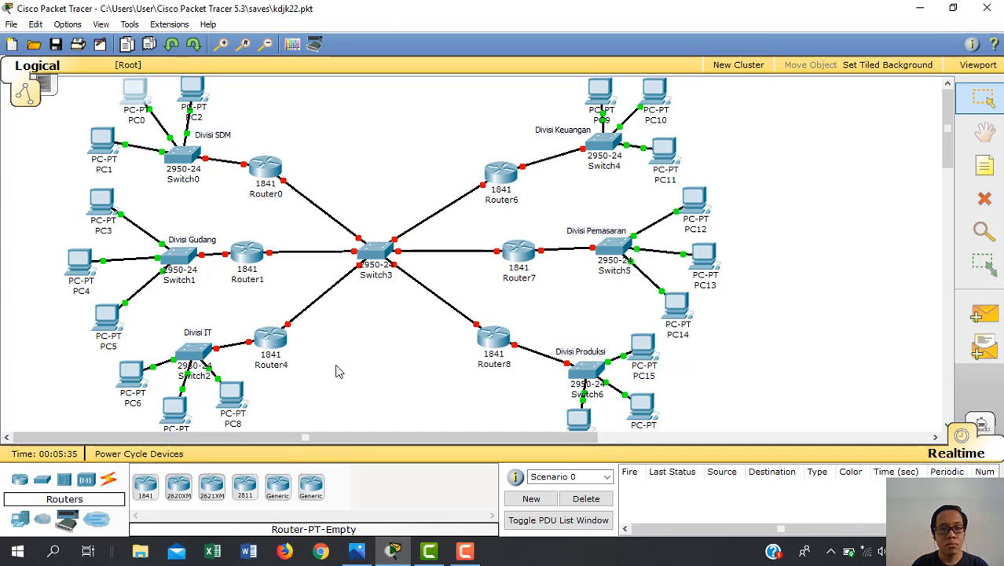
left_click(105, 140)
left_click(234, 128)
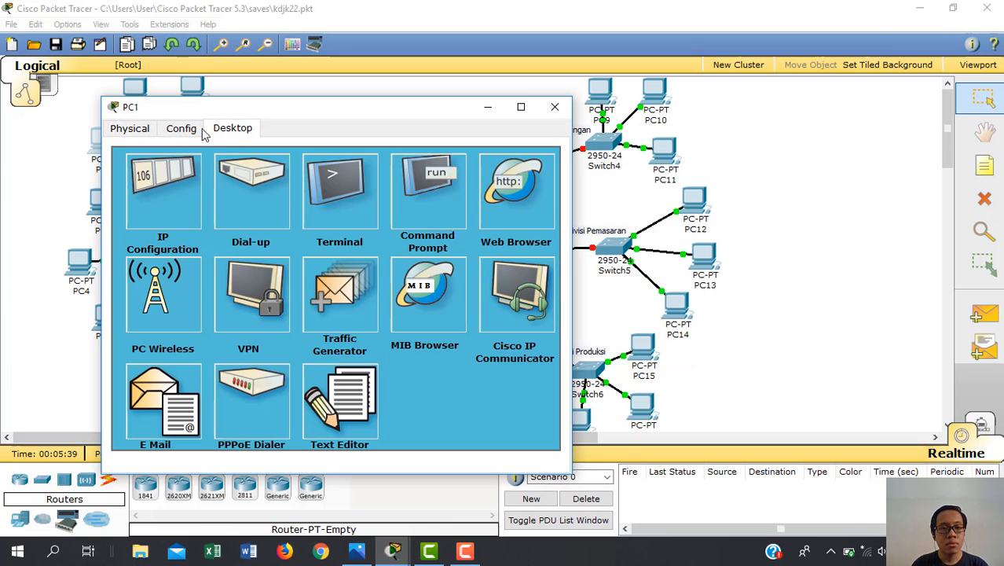
left_click(168, 196)
left_click(260, 265)
type("172.16.21.3")
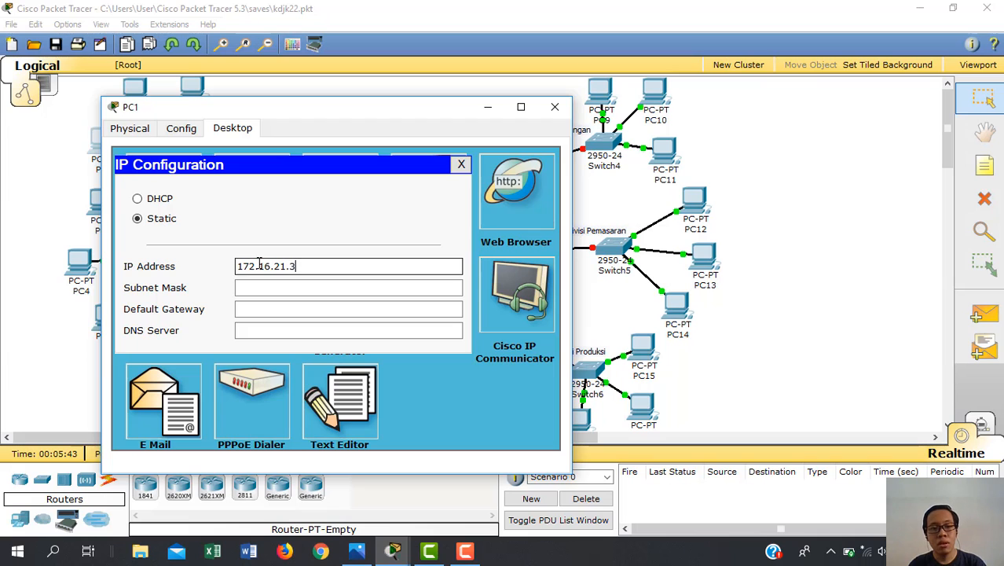
Give PC1 the subnet mask 255.255.255.248 and default gateway 172.16.21.1, and close its configuration window
left_click(300, 288)
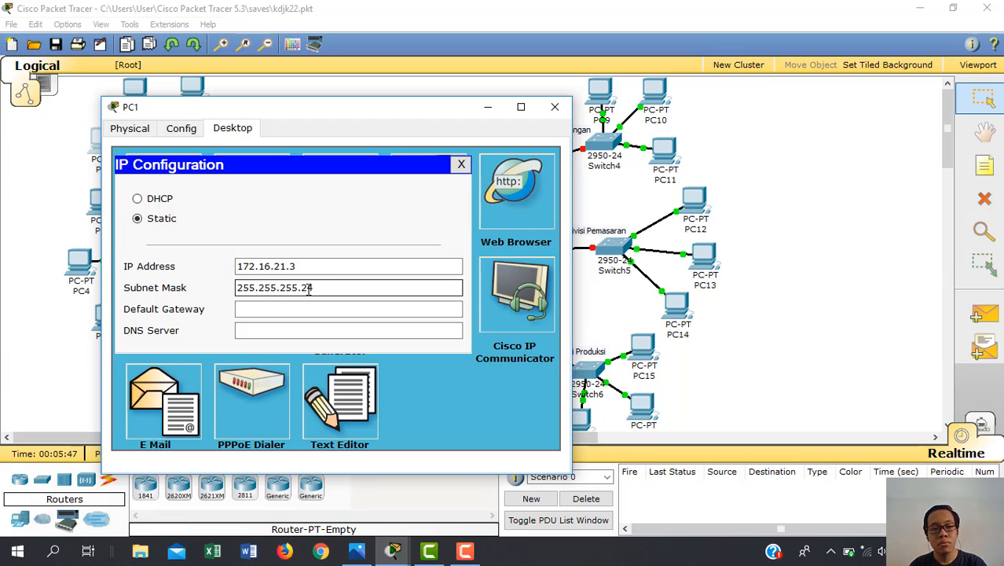
type("8")
left_click(316, 309)
type("172.16.21.1")
left_click(462, 164)
left_click(555, 106)
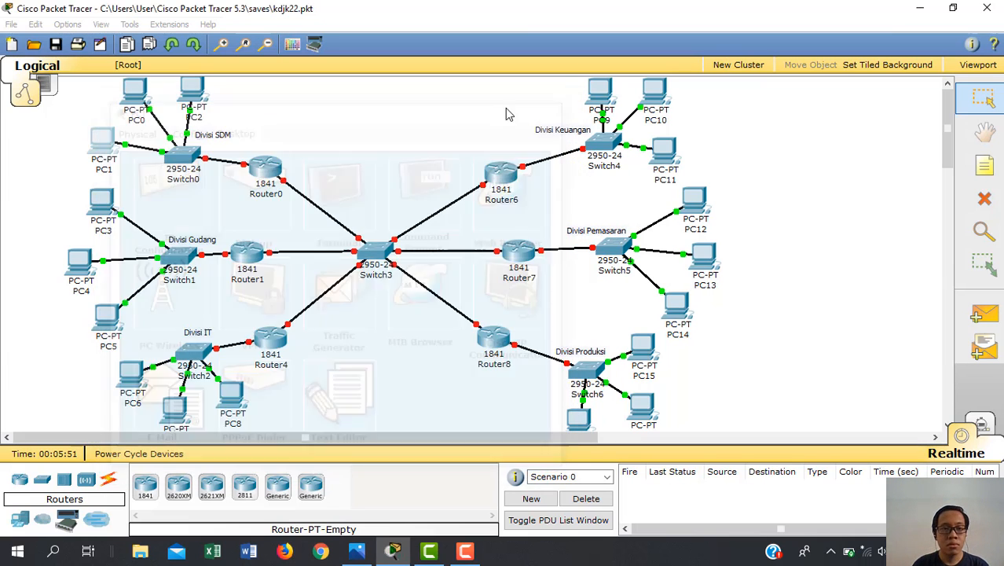
Open PC2's IP configuration and set its static IP address to 172.16.21.4
left_click(192, 90)
left_click(156, 51)
left_click(79, 110)
left_click(184, 186)
type("172.16.21.")
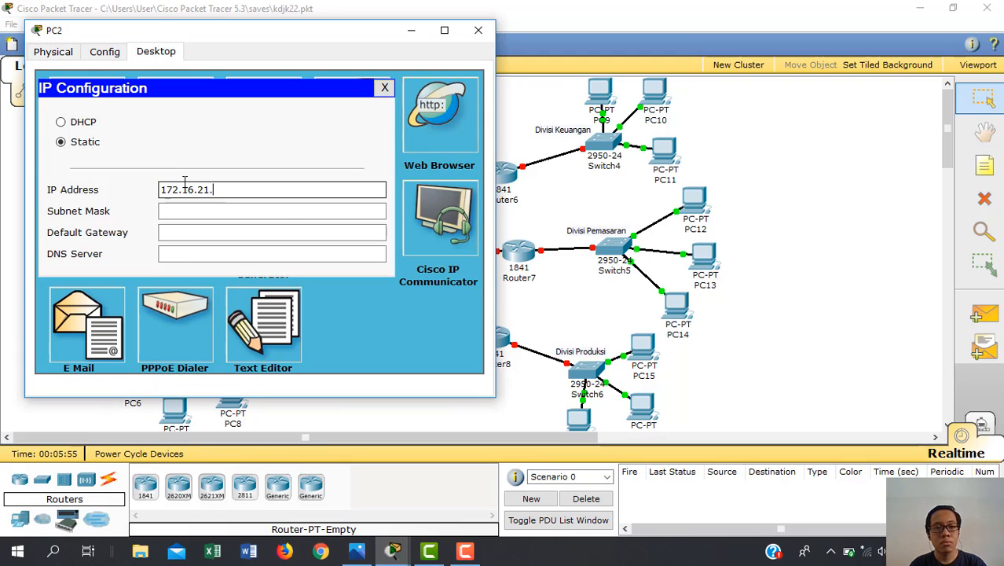
type("4")
Give PC2 the subnet mask 255.255.255.248 and default gateway 172.16.21.1, and close its configuration window
left_click(304, 209)
key("BackSpace")
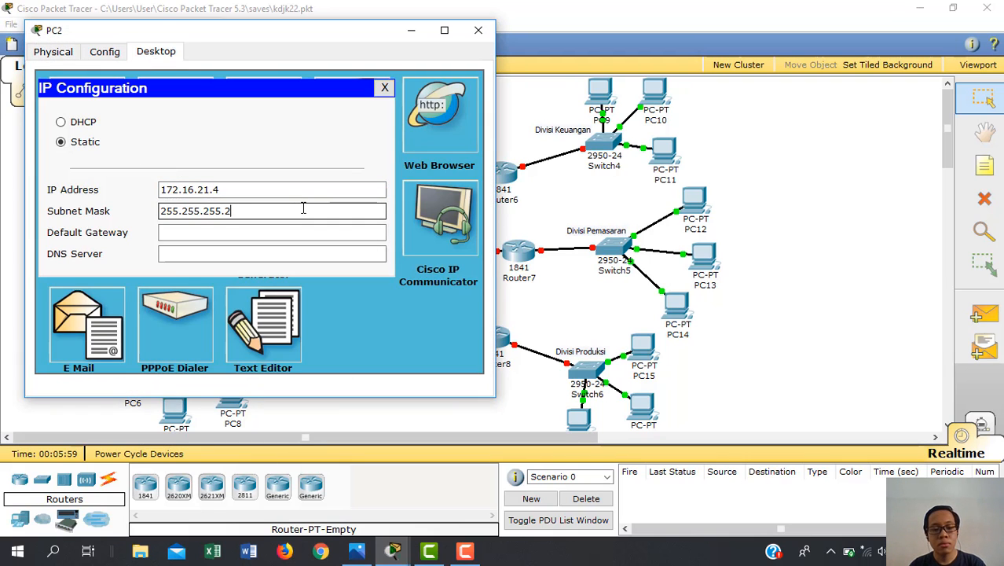
type("255.248")
left_click(263, 231)
type("172.16.21.1")
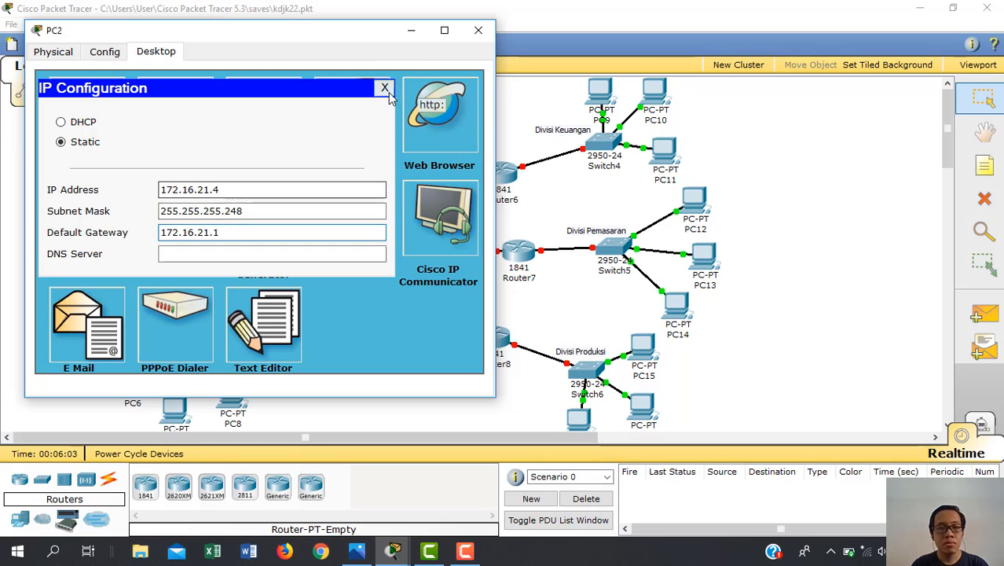
left_click(384, 87)
left_click(478, 30)
Check the Gudang range in the IP.PNG table and review PC3's IP configuration in Packet Tracer
left_click(357, 551)
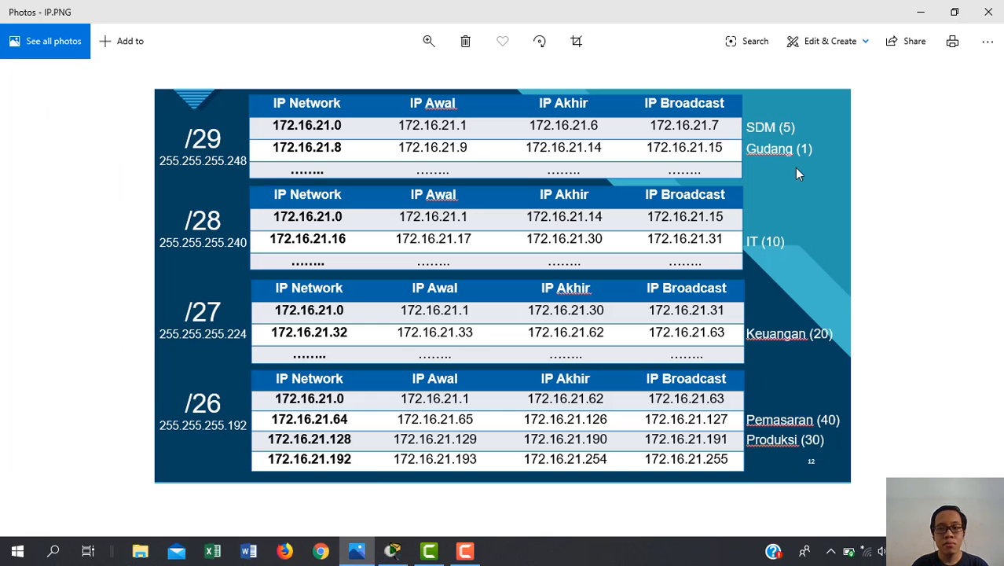
left_click(393, 551)
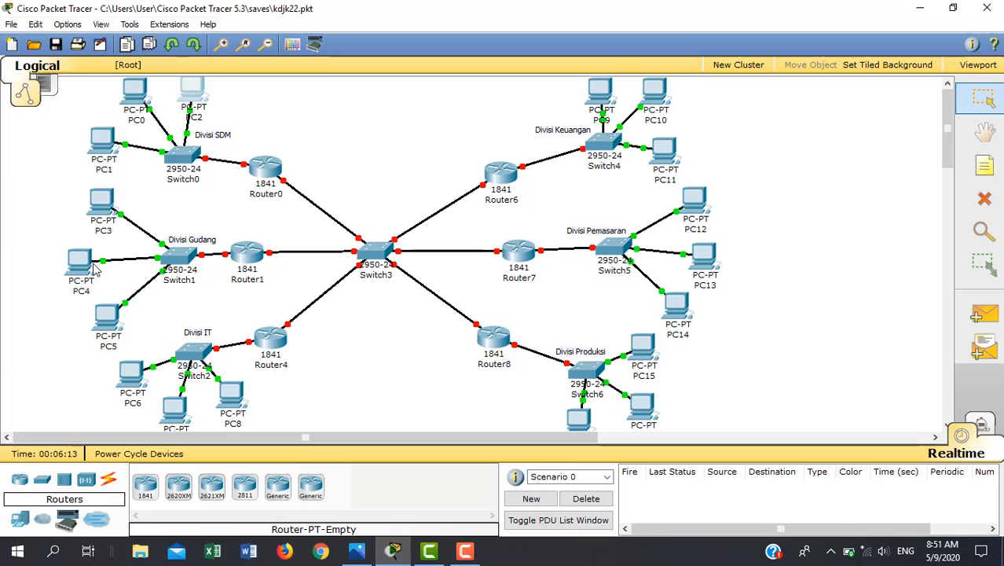
left_click(101, 224)
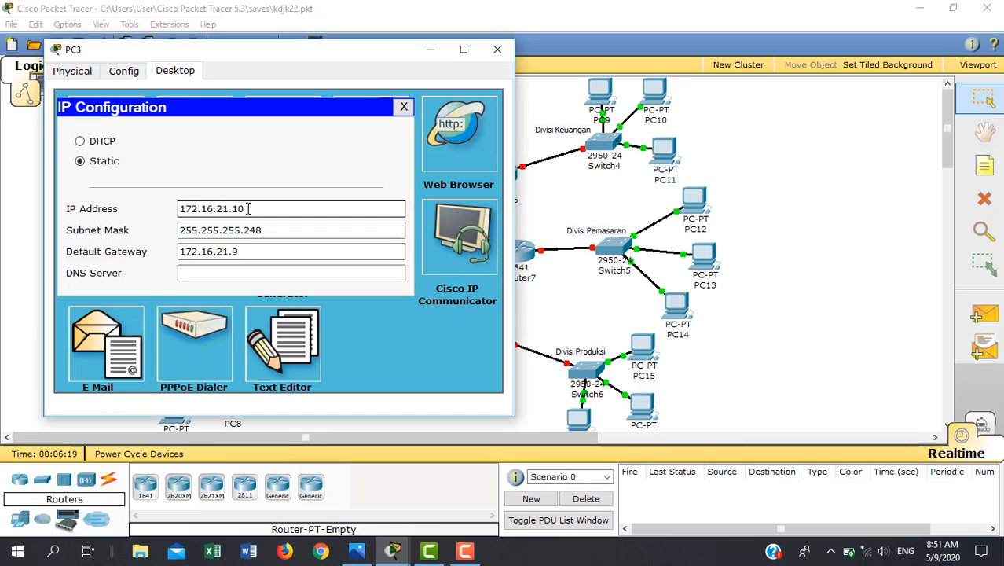
left_click(404, 108)
left_click(497, 50)
Review the IP address, subnet mask and default gateway of PC4 in Divisi Gudang
left_click(78, 261)
left_click(213, 108)
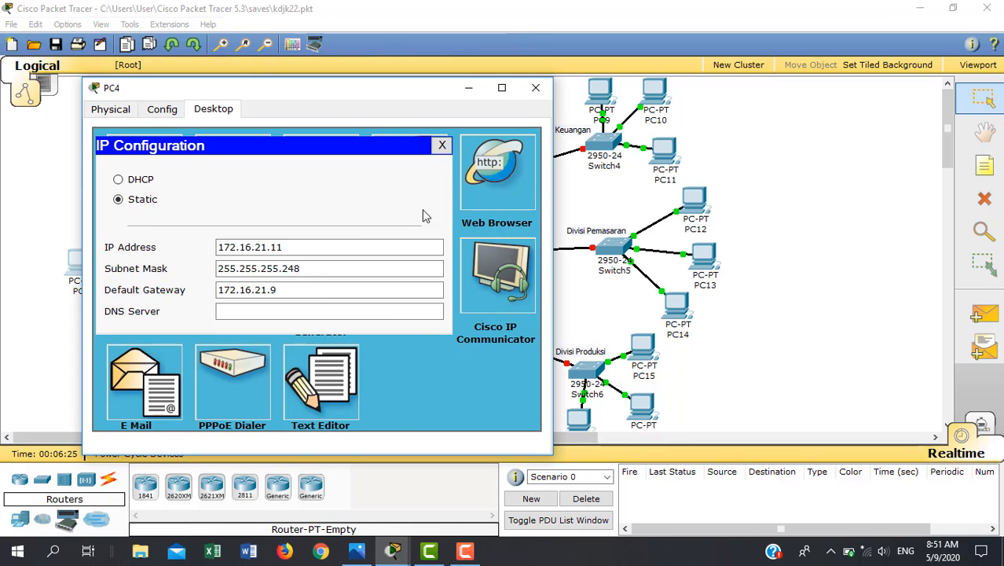
left_click(534, 144)
left_click(532, 90)
Check the IT range in the IP.PNG table and review PC6's IP configuration in Packet Tracer
left_click(366, 552)
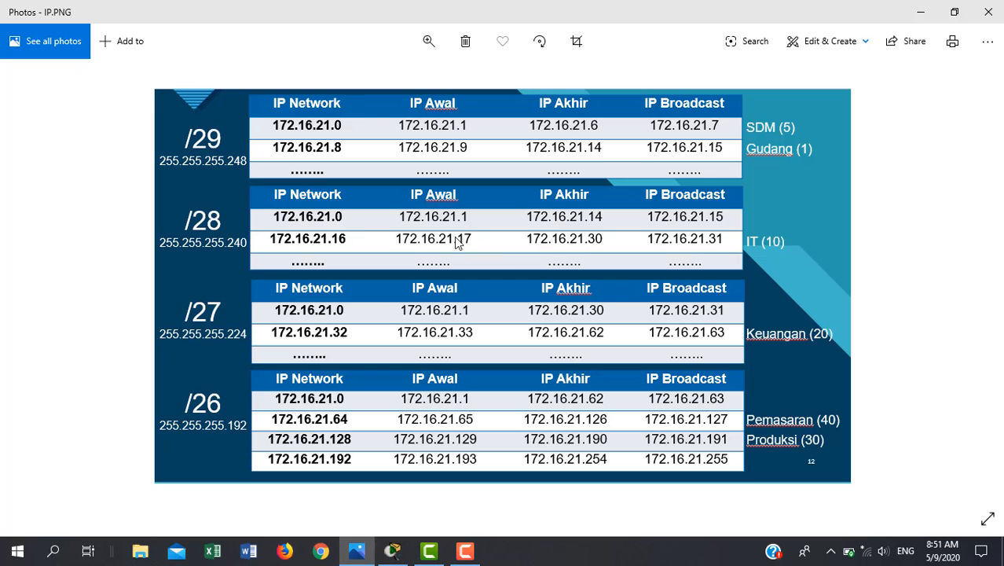
left_click(392, 551)
left_click(99, 369)
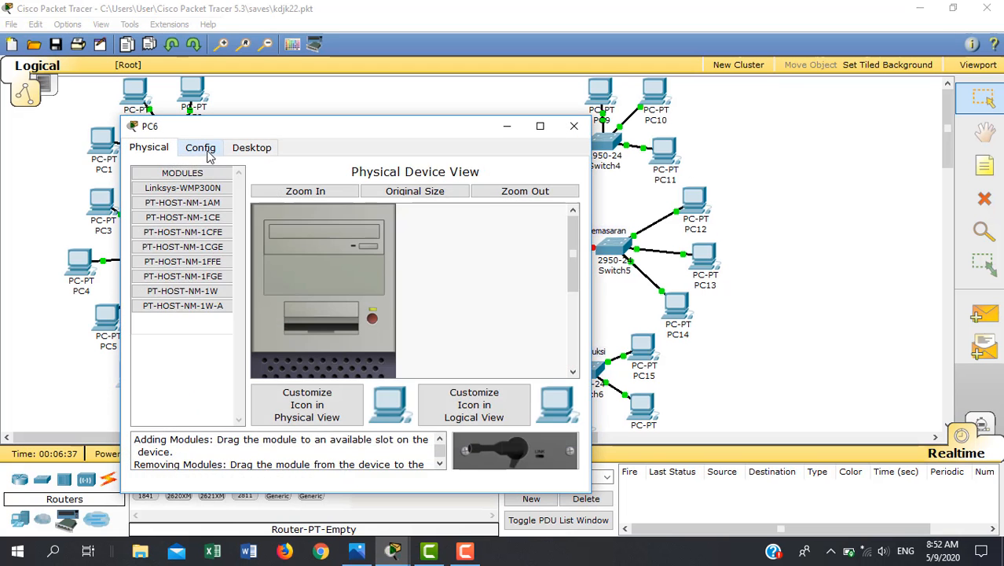
left_click(251, 147)
left_click(197, 212)
left_click(480, 183)
left_click(573, 125)
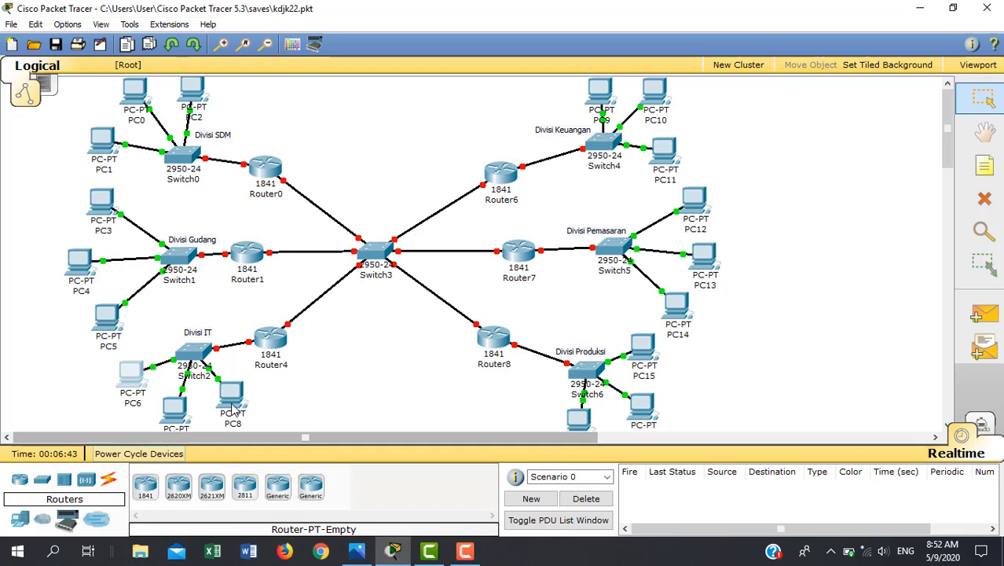
Check the Keuangan range in the IP.PNG table and review PC9's IP configuration in Packet Tracer
left_click(357, 551)
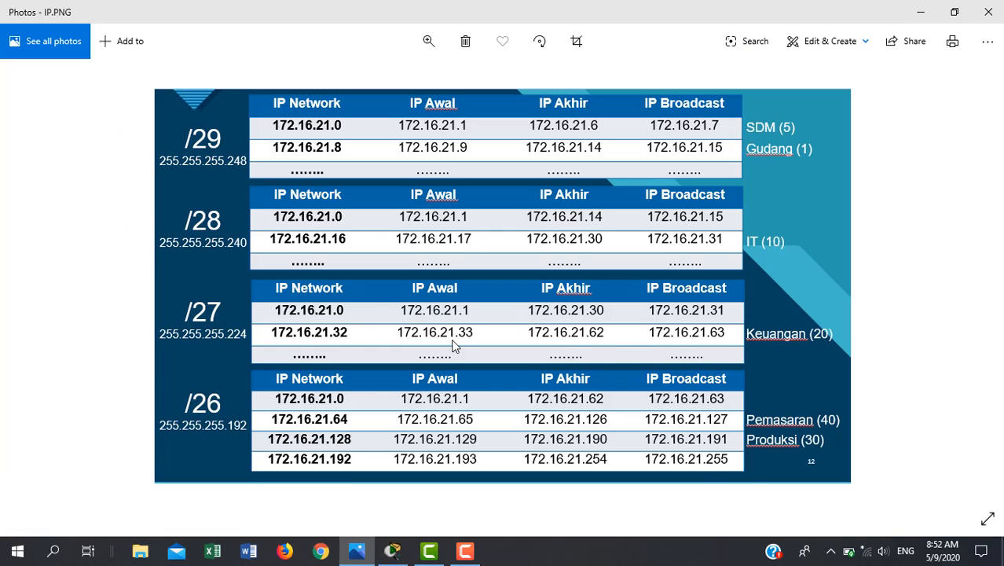
left_click(392, 551)
left_click(601, 92)
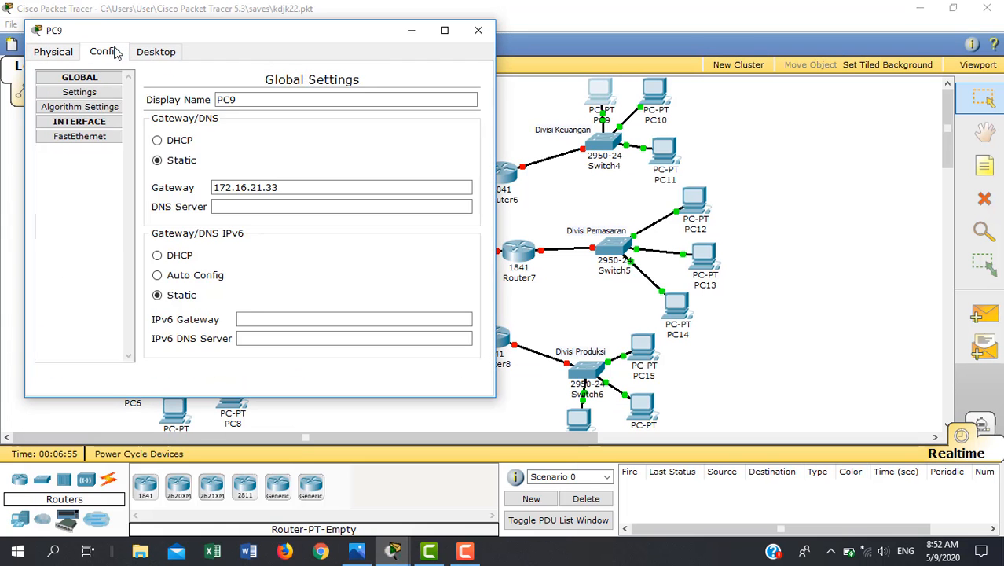
left_click(156, 51)
left_click(86, 114)
left_click(385, 88)
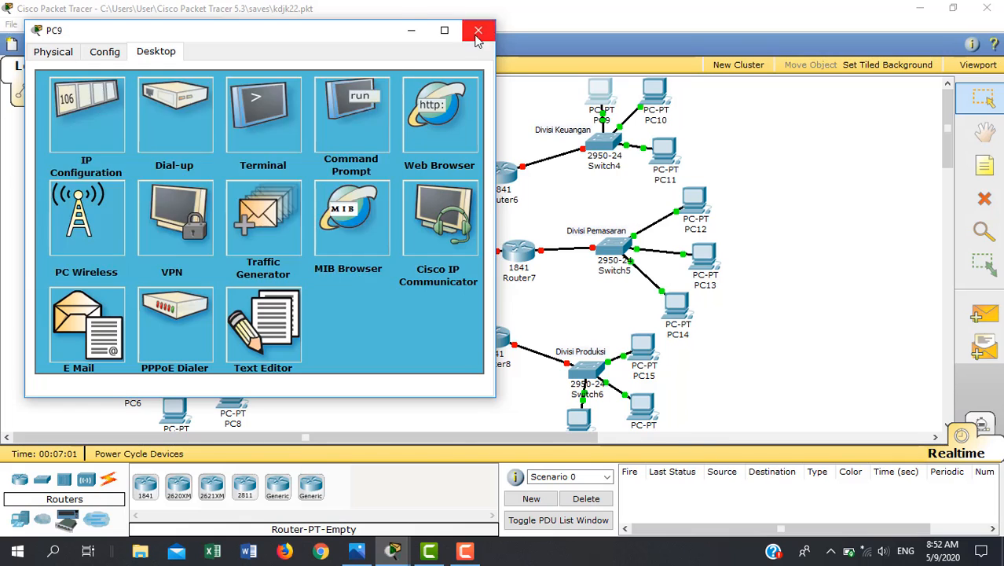
left_click(478, 29)
Check the Pemasaran range in the IP.PNG table and review PC12's IP configuration in Packet Tracer
left_click(357, 551)
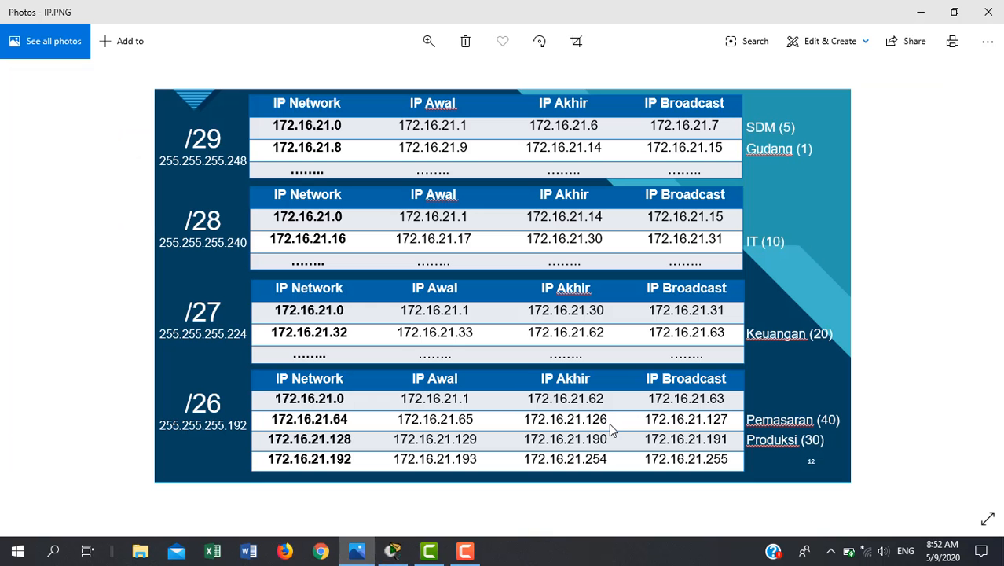
left_click(393, 551)
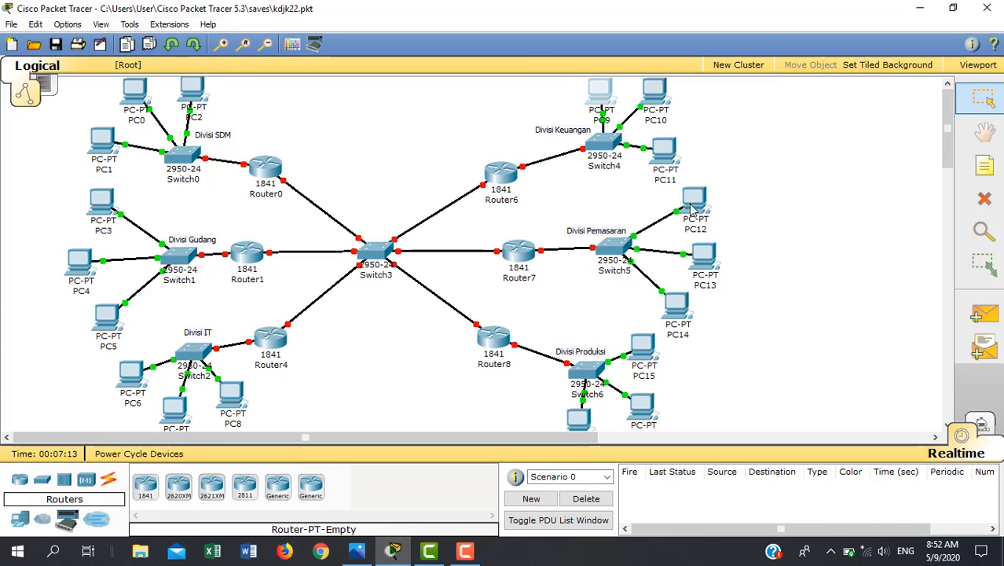
left_click(695, 206)
left_click(125, 154)
left_click(423, 126)
left_click(516, 68)
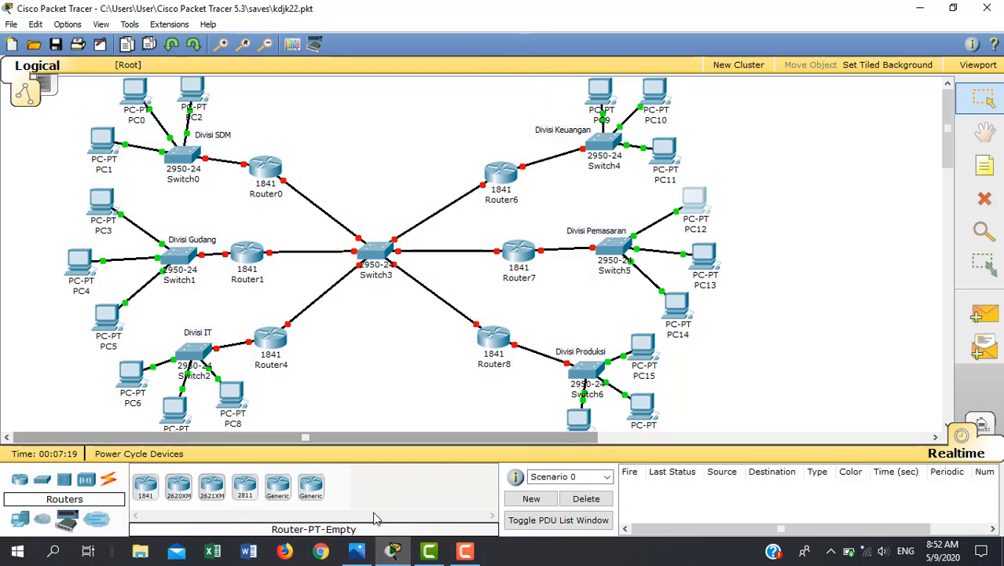
Check the Produksi range in the IP.PNG table and review PC15's IP configuration in Packet Tracer
left_click(357, 551)
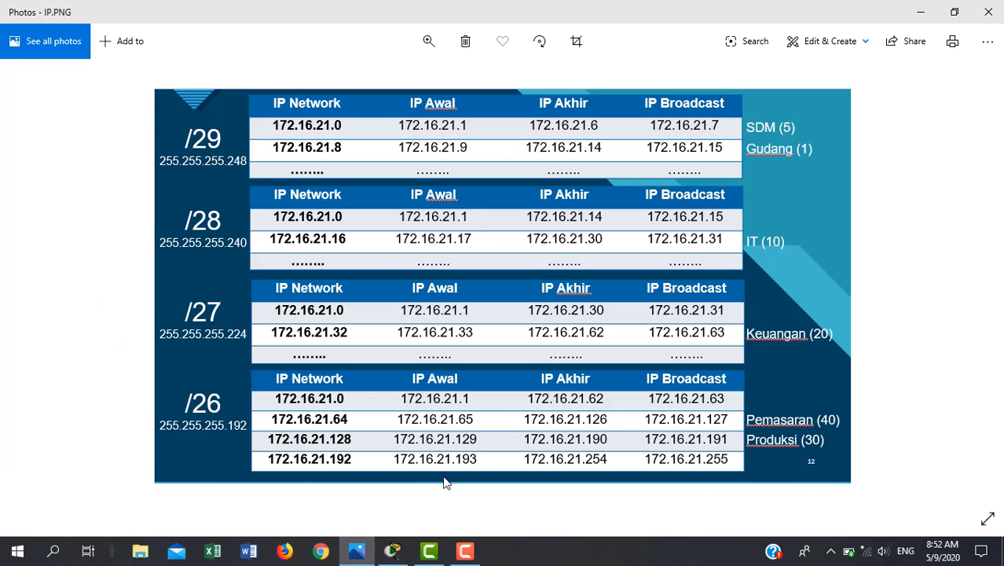
left_click(392, 551)
left_click(644, 365)
left_click(233, 128)
left_click(164, 192)
left_click(279, 308)
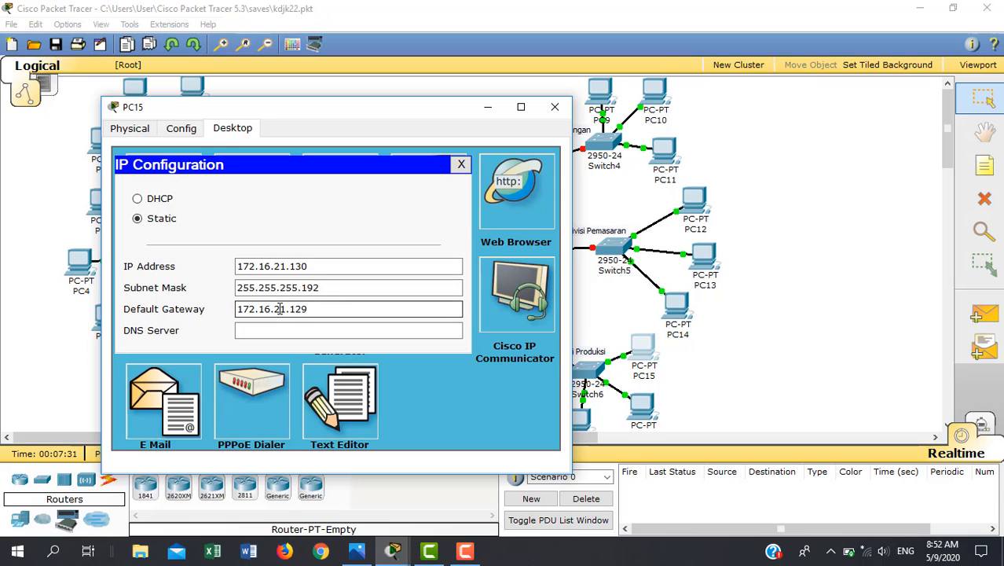
left_click(461, 164)
left_click(554, 107)
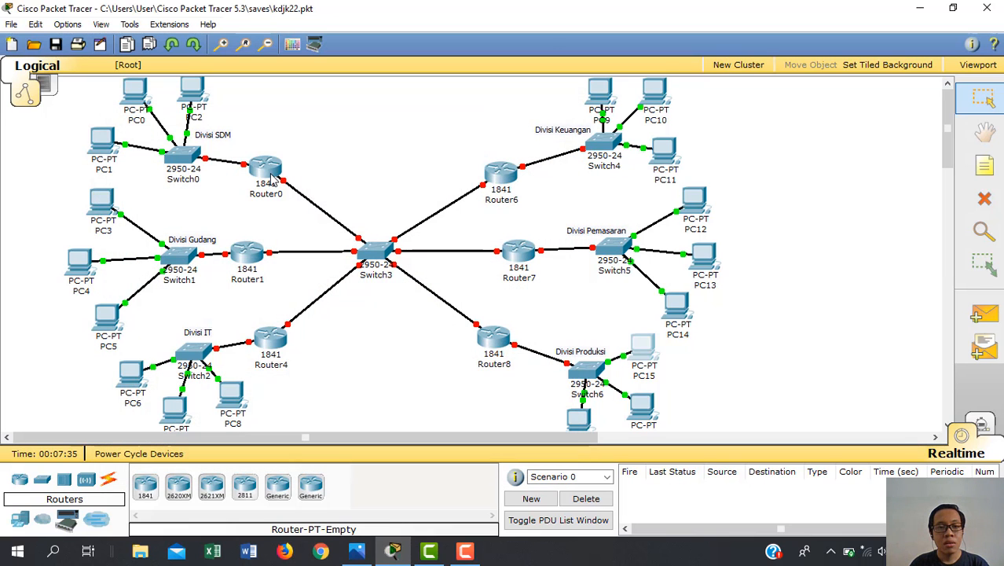
Set the IP address of Router0's FastEthernet0/0 interface to 172.16.21.1
mouse_move(272, 178)
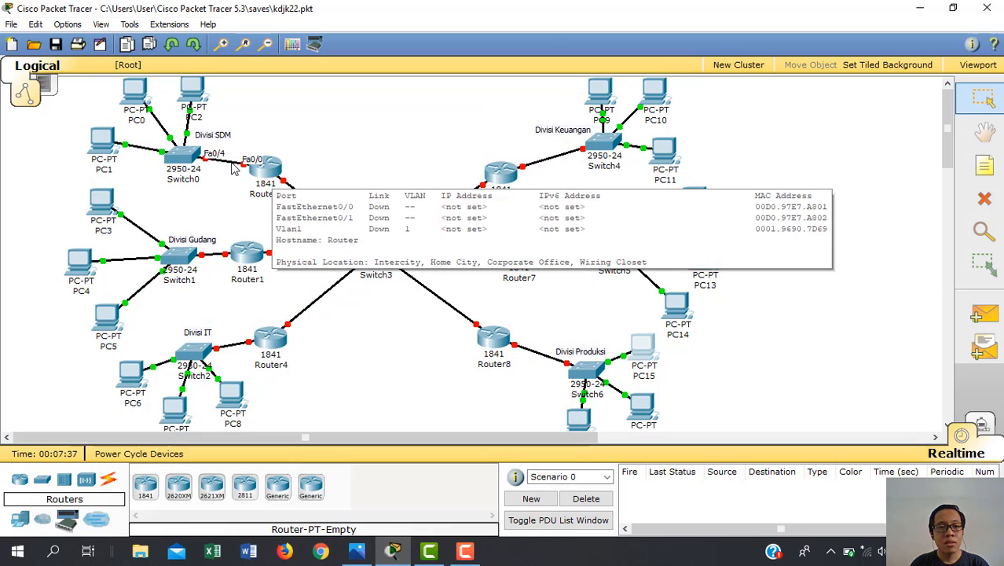
left_click(271, 174)
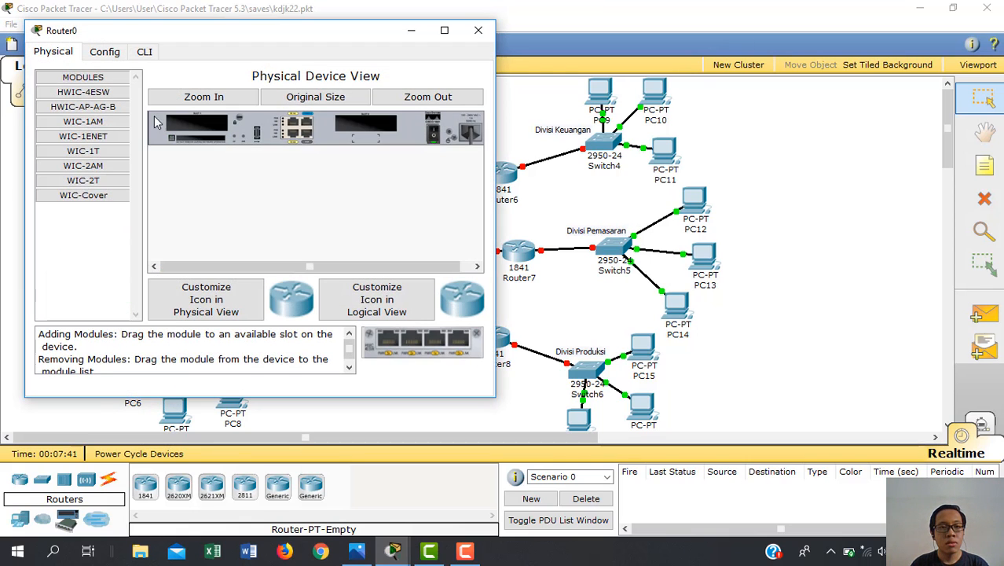
left_click(104, 51)
left_click(79, 210)
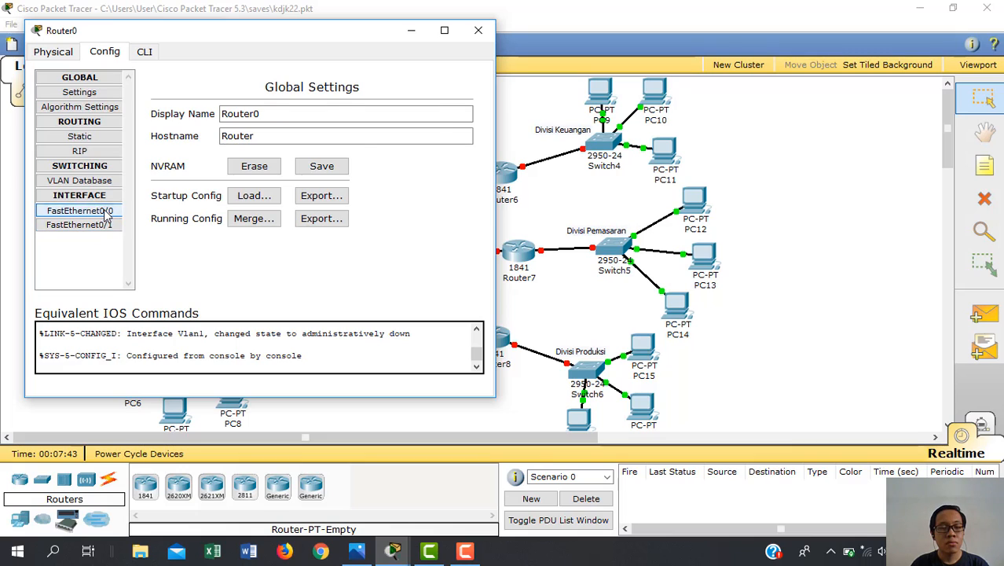
left_click(406, 222)
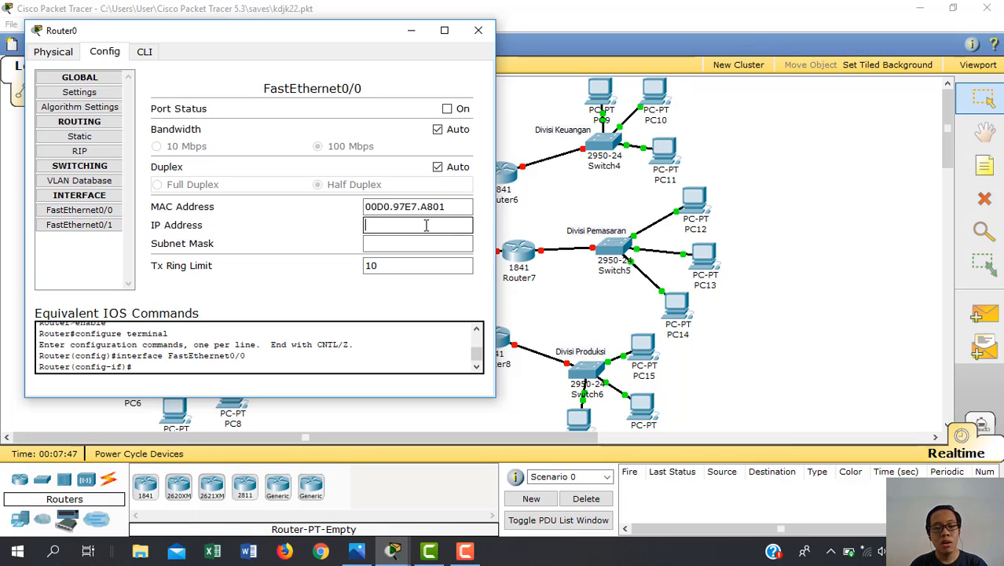
type("172.16.21.1")
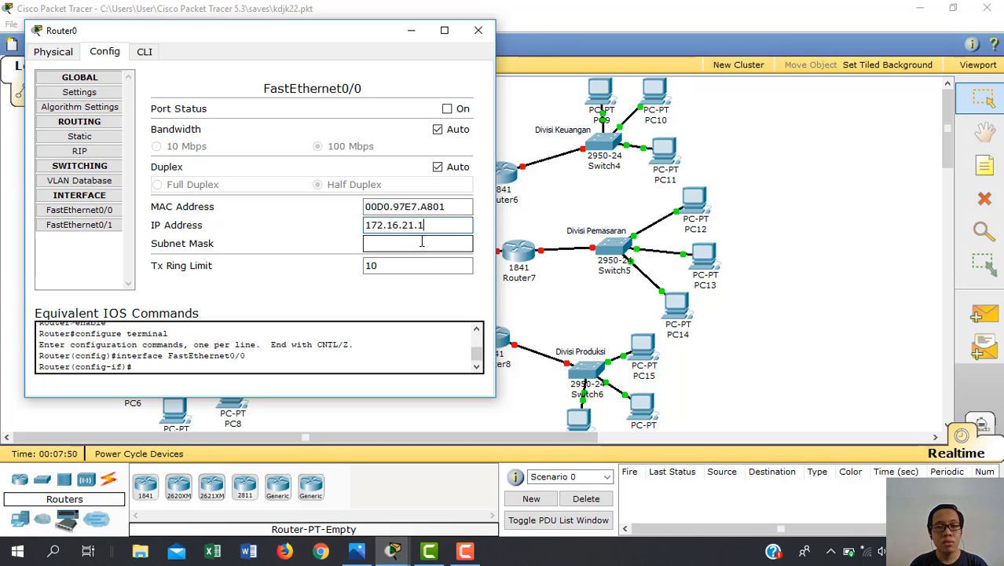
Set the subnet mask of Router0's FastEthernet0/0 to 255.255.255.248 and turn the port on
left_click(421, 242)
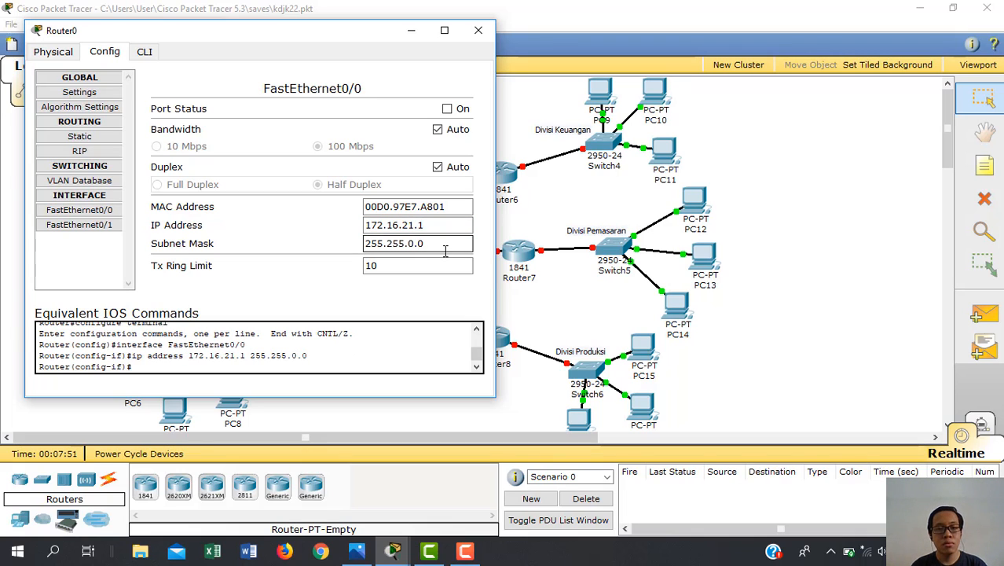
key("BackSpace")
key("BackSpace")
type("255")
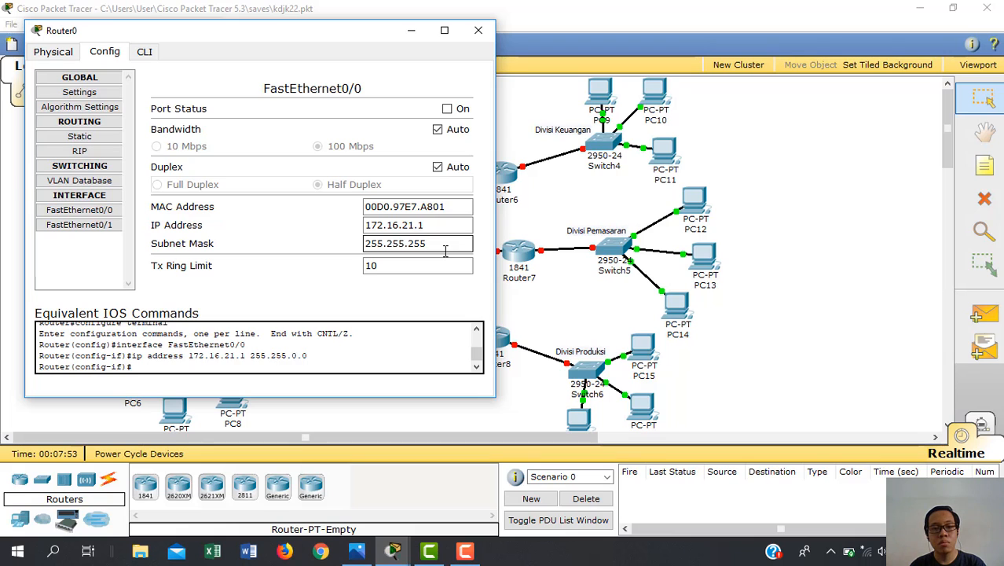
type(".248")
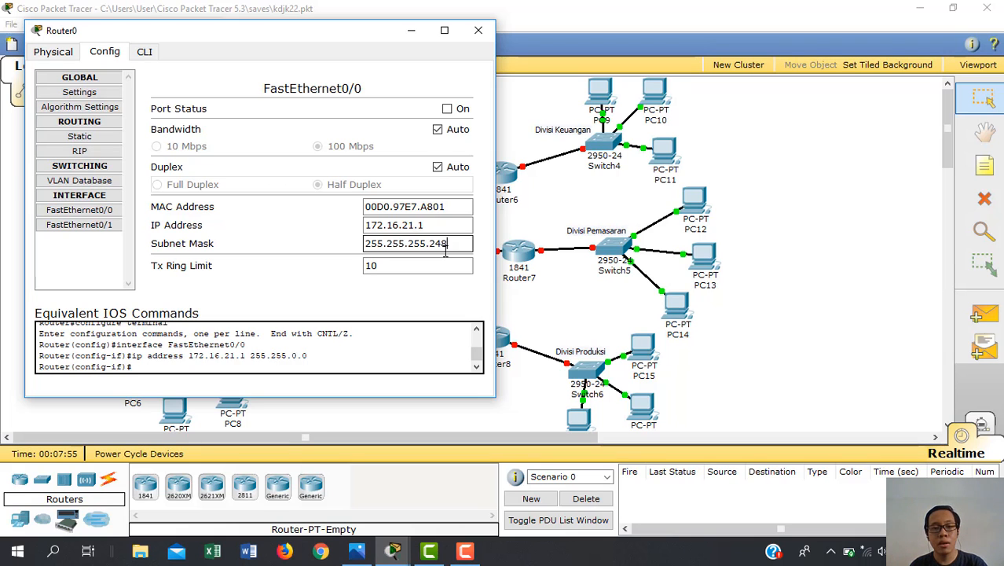
left_click(459, 110)
left_click(478, 30)
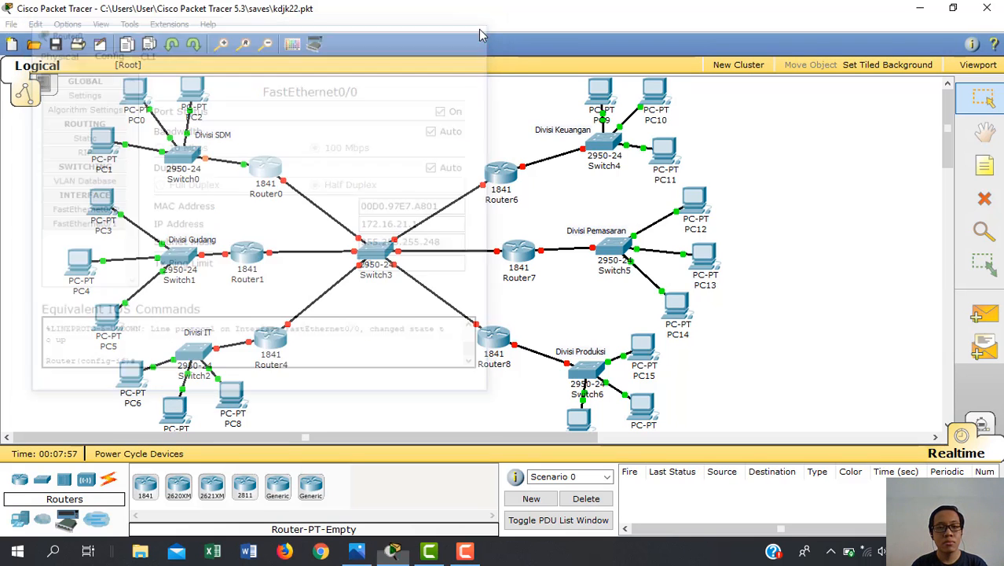
Turn on the FastEthernet0/0 port of Router1, which serves Divisi Gudang
left_click(245, 261)
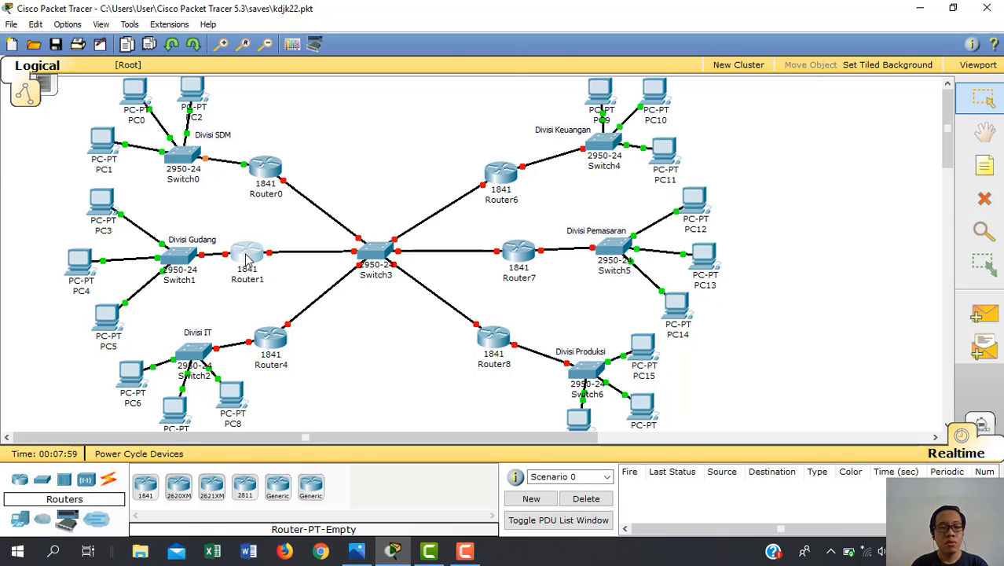
left_click(123, 71)
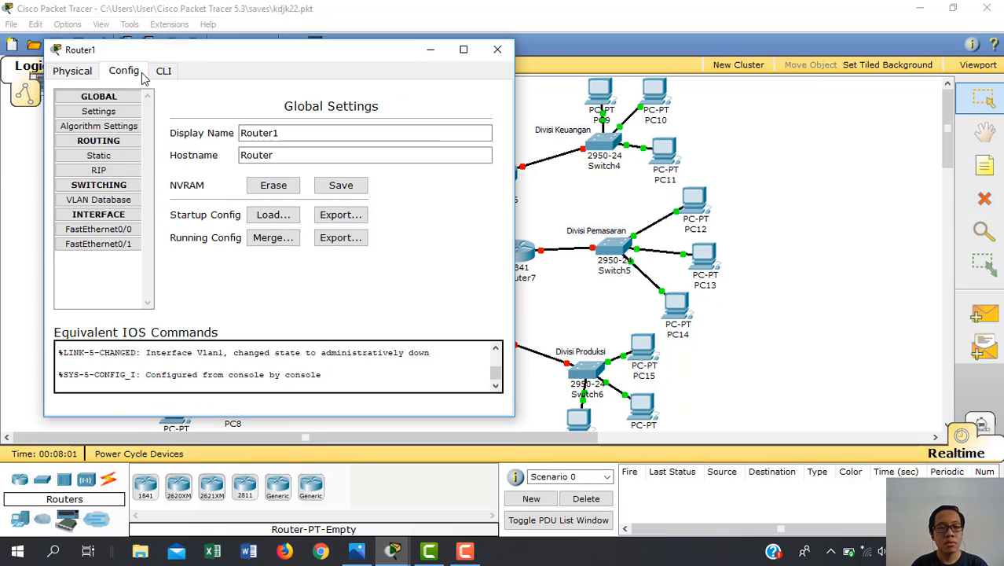
left_click(98, 229)
left_click(466, 127)
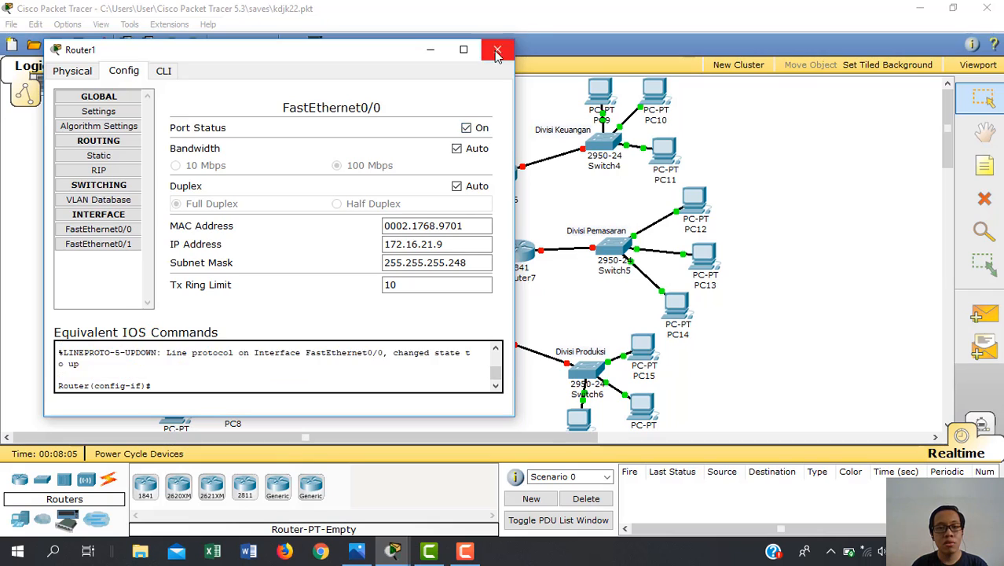
left_click(497, 49)
Turn on the FastEthernet0/0 port of Router4, which serves Divisi IT
left_click(269, 335)
left_click(162, 109)
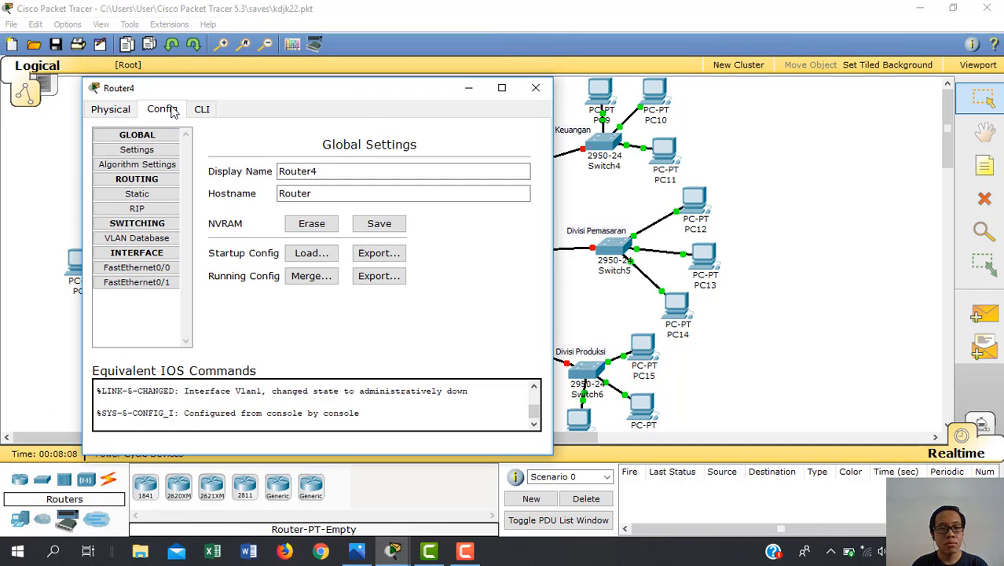
left_click(137, 267)
left_click(504, 166)
left_click(536, 87)
Check Router6's two FastEthernet interfaces and turn on FastEthernet0/1 towards Divisi Keuangan
left_click(269, 336)
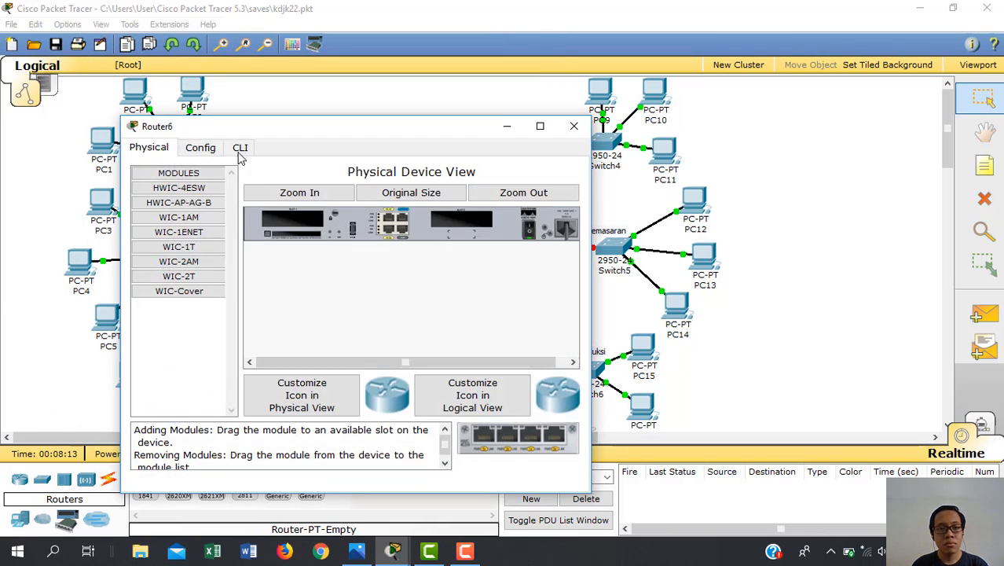
left_click(200, 147)
left_click(204, 319)
left_click(202, 306)
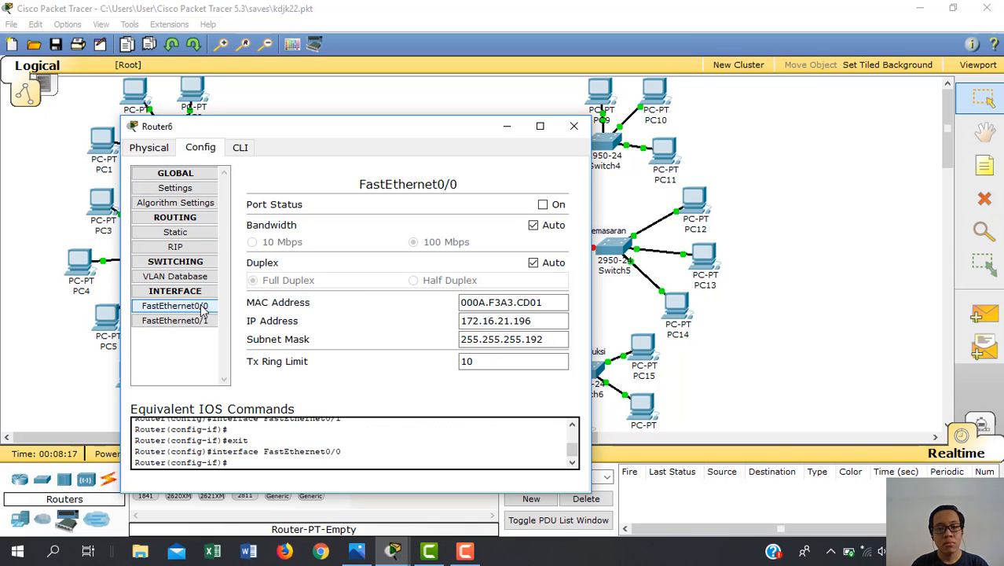
left_click(205, 321)
left_click(574, 126)
Turn on the FastEthernet0/1 port of Router7, which serves Divisi Pemasaran
left_click(519, 249)
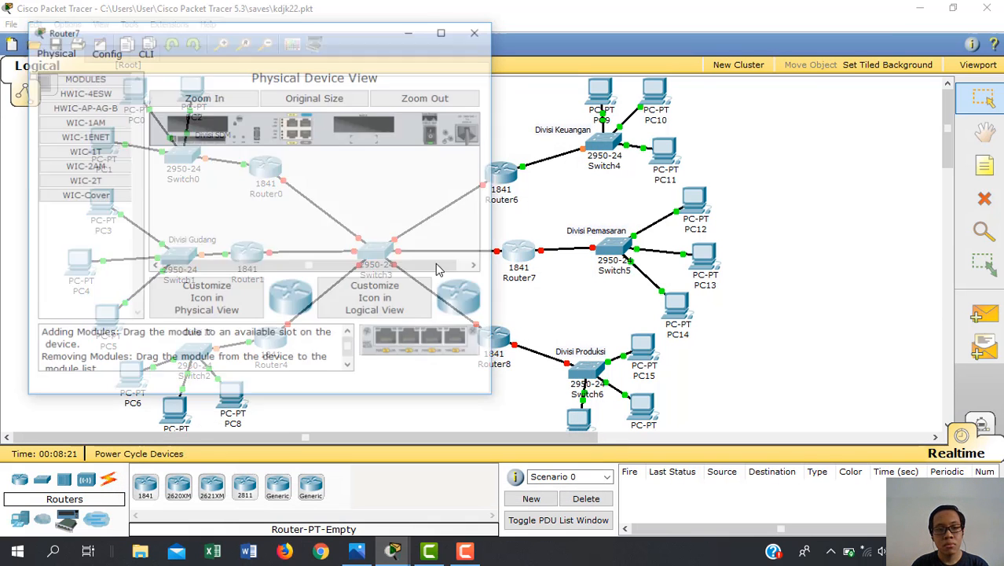
left_click(104, 51)
left_click(79, 224)
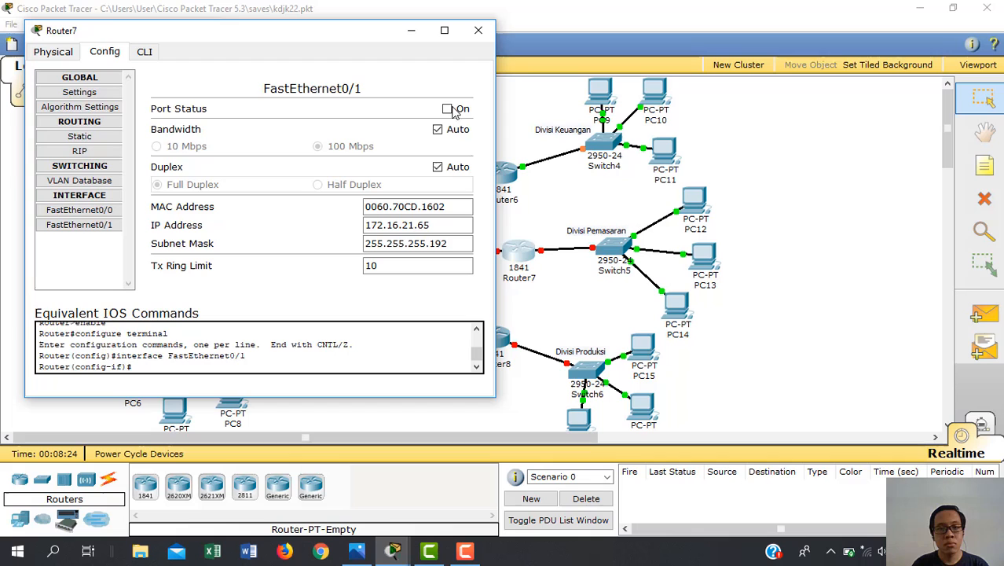
left_click(478, 30)
Turn on the FastEthernet0/1 port of Router8, which serves Divisi Produksi
left_click(493, 342)
left_click(143, 90)
left_click(117, 263)
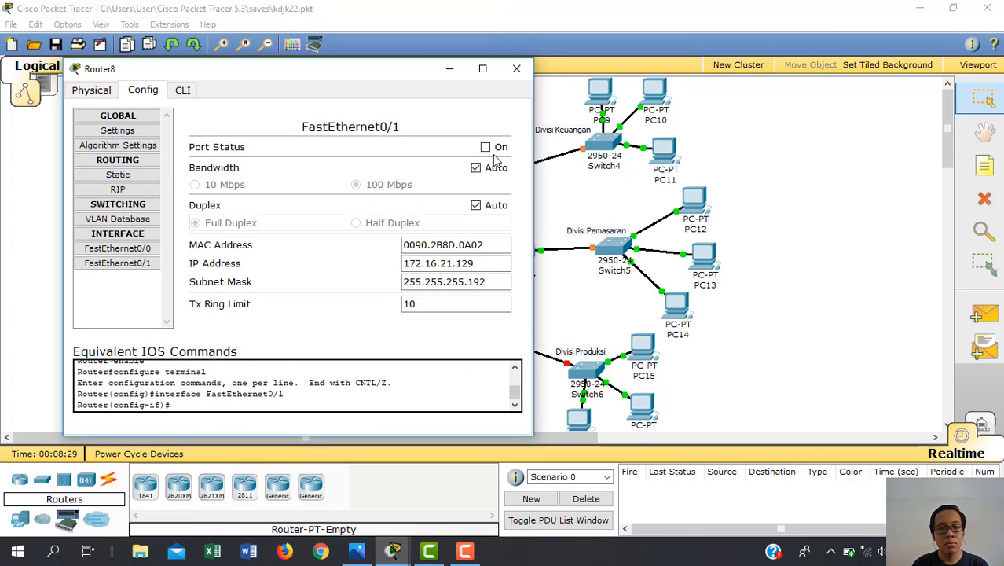
left_click(486, 147)
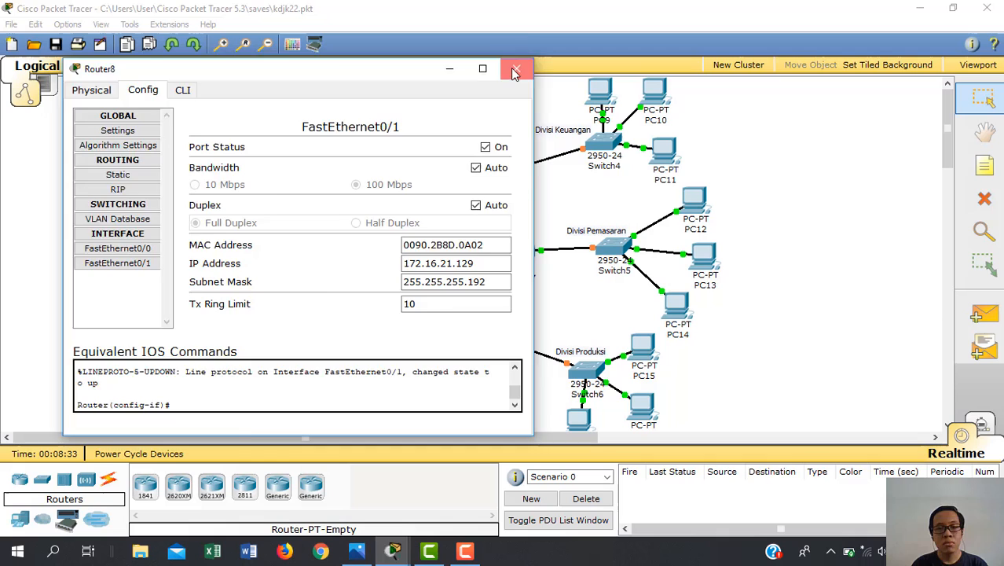
left_click(517, 69)
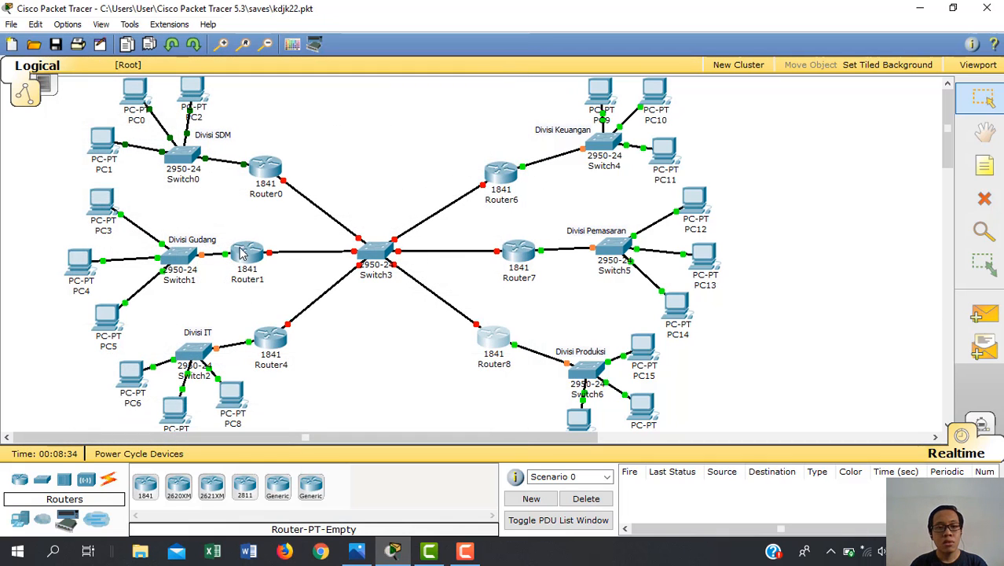
Review Router0's FastEthernet0/0 and FastEthernet0/1 settings, and look up the unassigned /26 range in the IP.PNG table
left_click(273, 171)
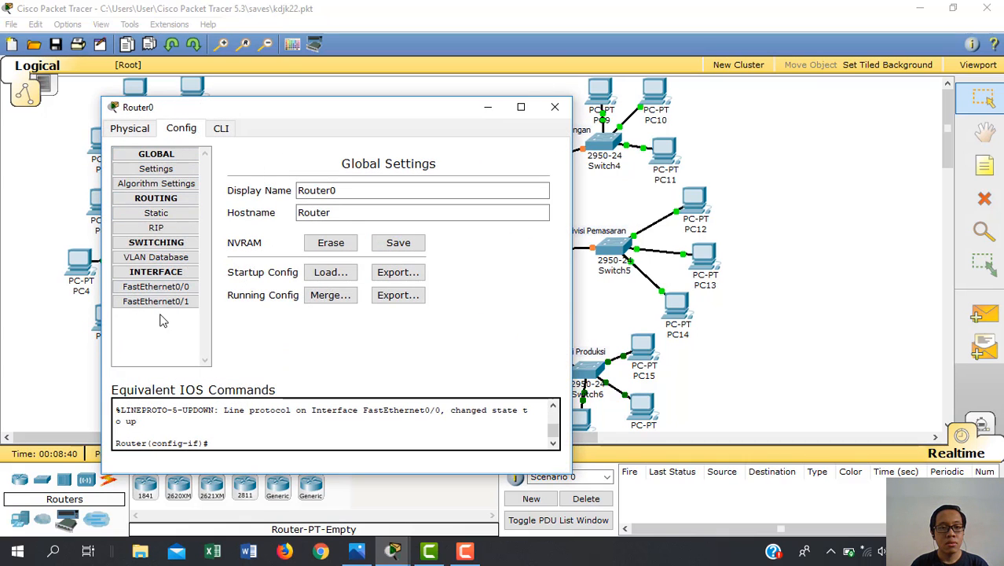
left_click(180, 288)
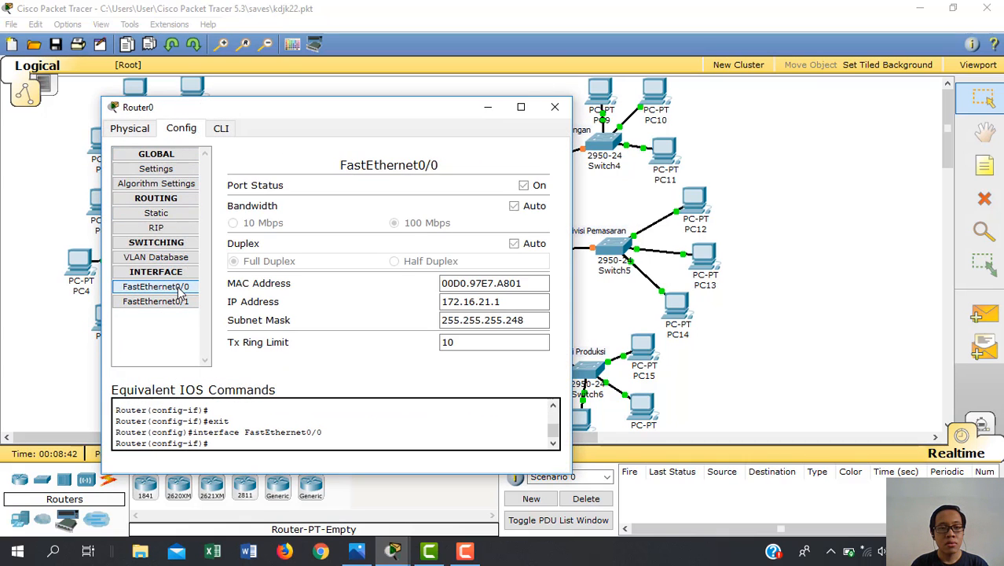
left_click(176, 304)
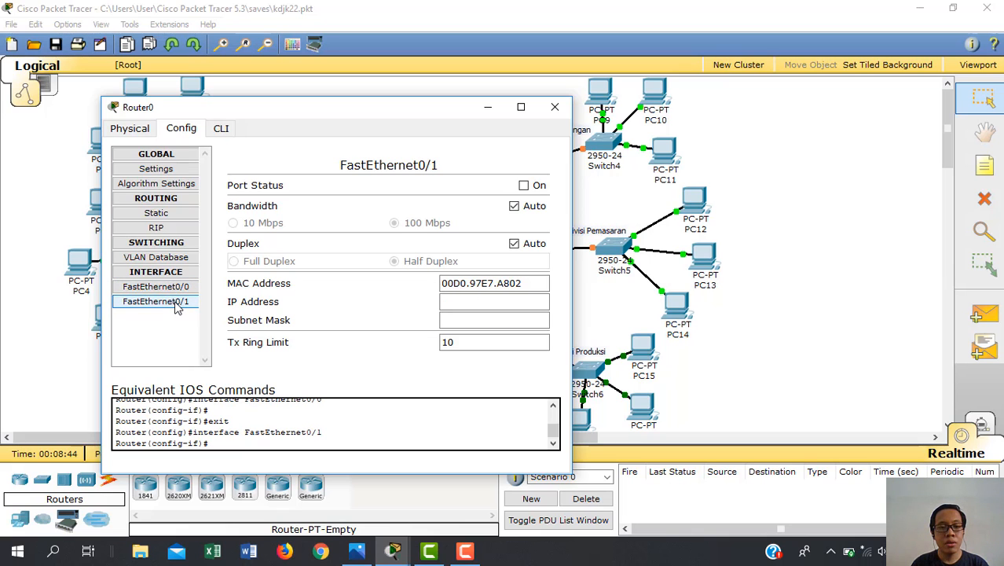
left_click(360, 552)
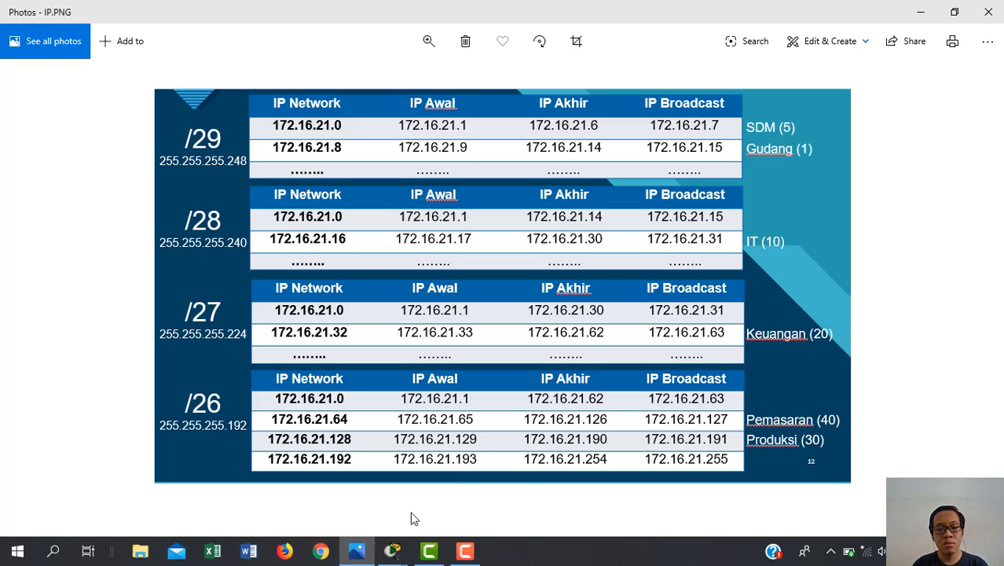
Give Router0's FastEthernet0/1 interface the IP address 172.16.21.193 with subnet mask 255.255.255.248
mouse_move(392, 550)
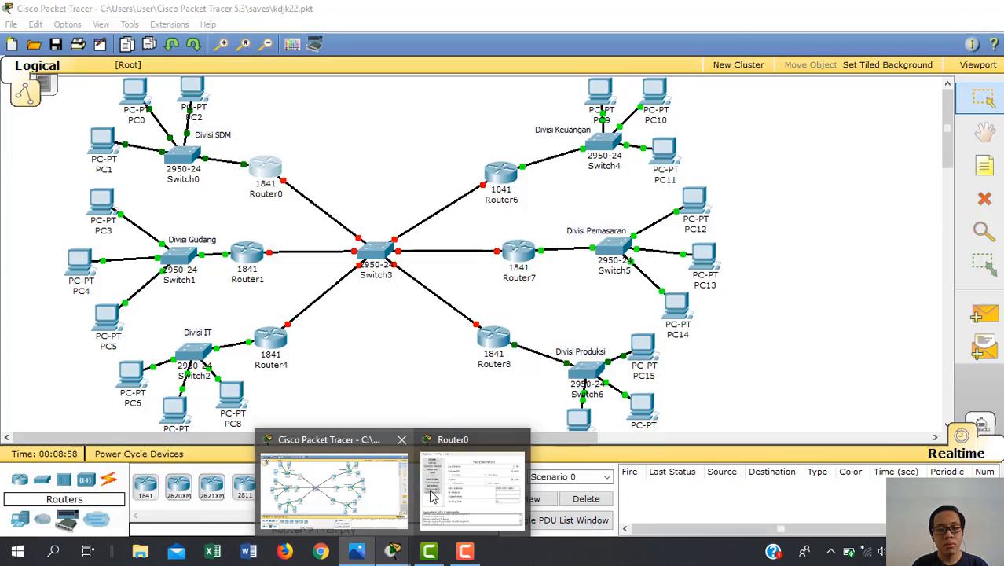
left_click(430, 495)
left_click(465, 302)
type("172.16.21.")
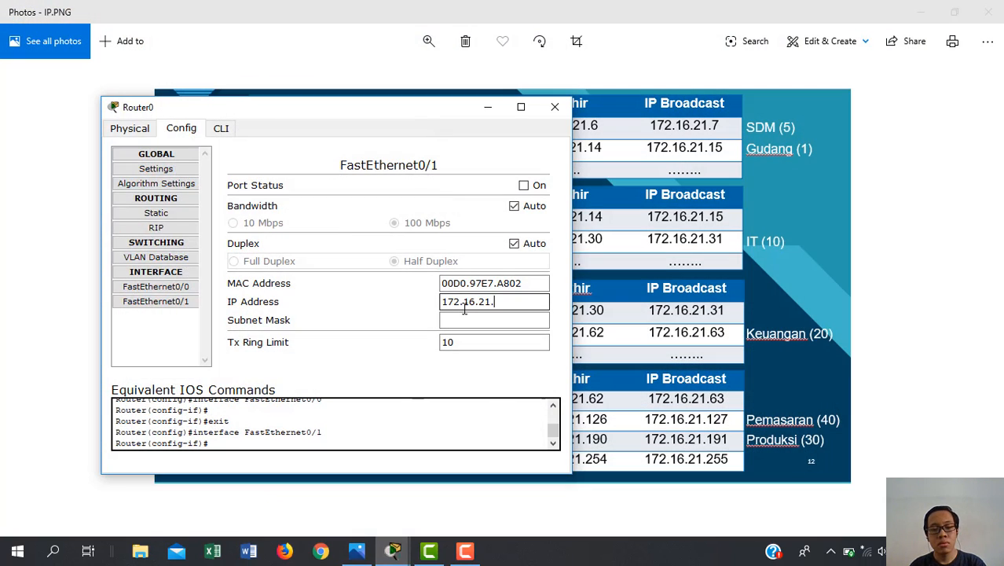
type("193")
left_click(469, 320)
type("255.255.255.248")
key("Return")
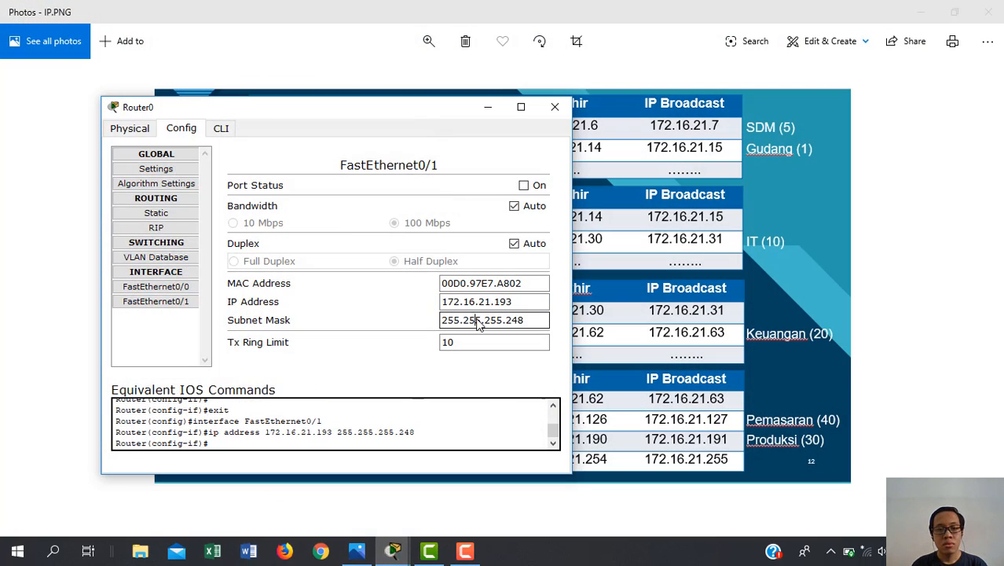
Recheck the /26 mask in the IP.PNG table and change Router0's FastEthernet0/1 subnet mask to 255.255.255.192
left_click(666, 464)
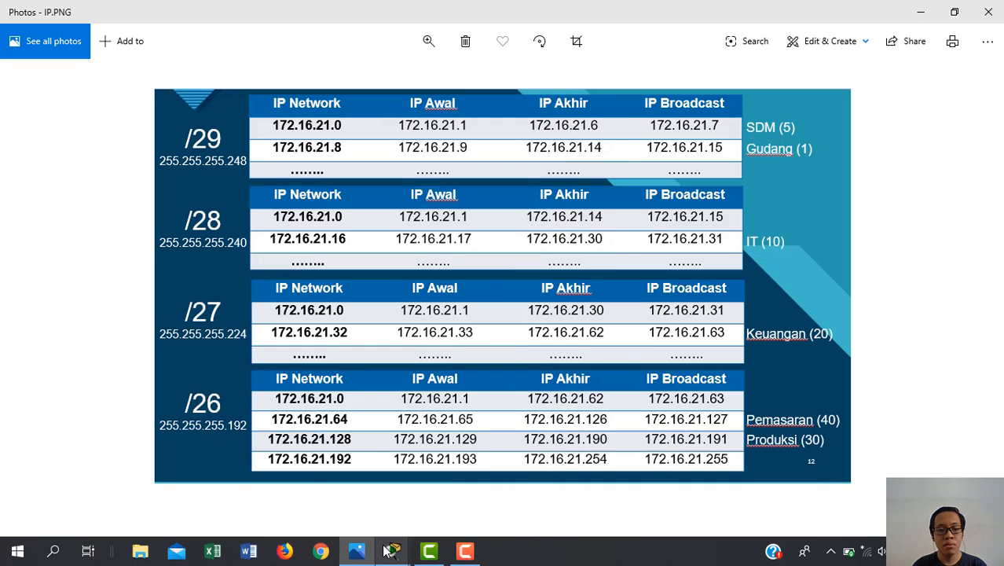
mouse_move(392, 550)
left_click(440, 501)
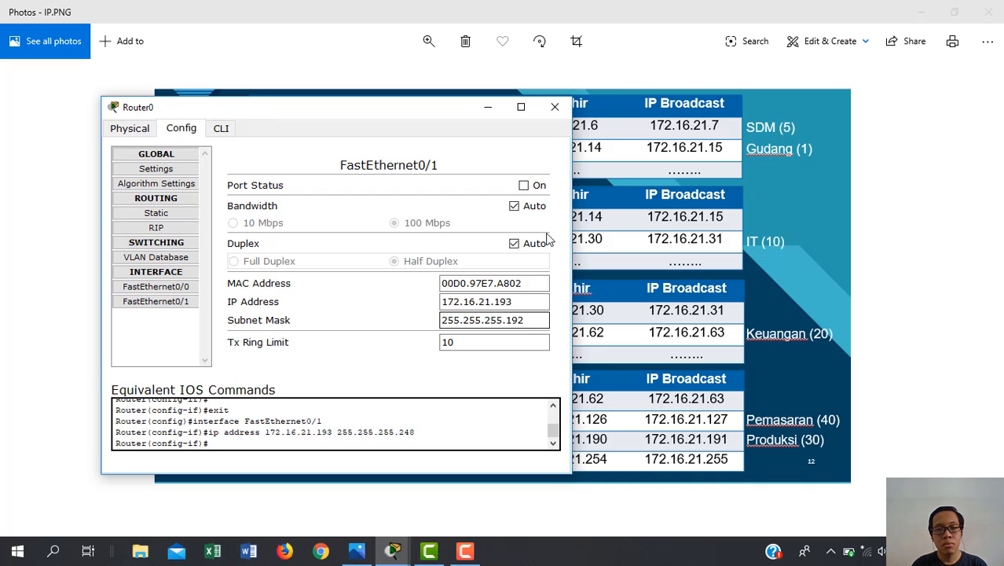
Turn on the FastEthernet0/1 ports of Router0 and Router1
left_click(534, 185)
left_click(555, 106)
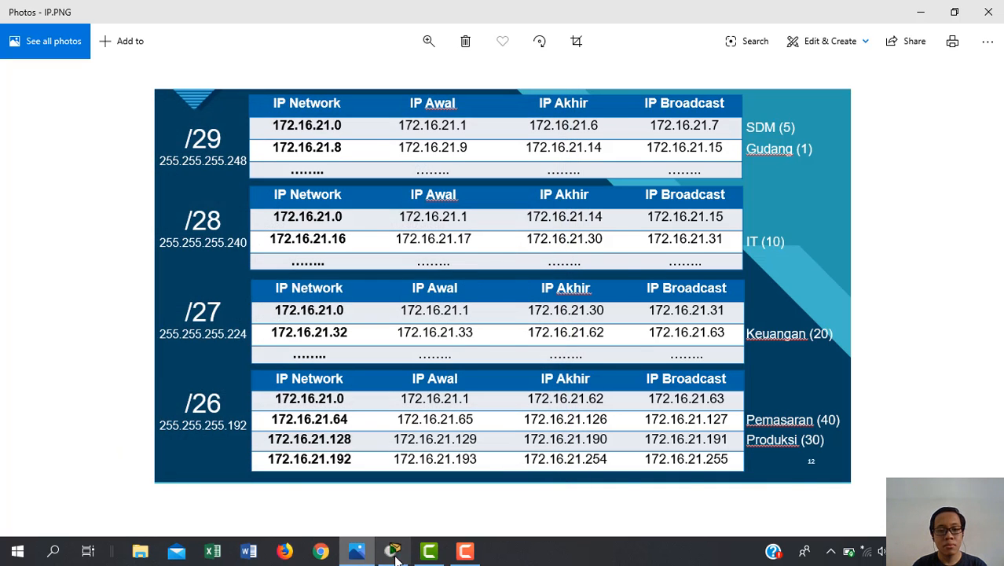
left_click(393, 551)
left_click(250, 259)
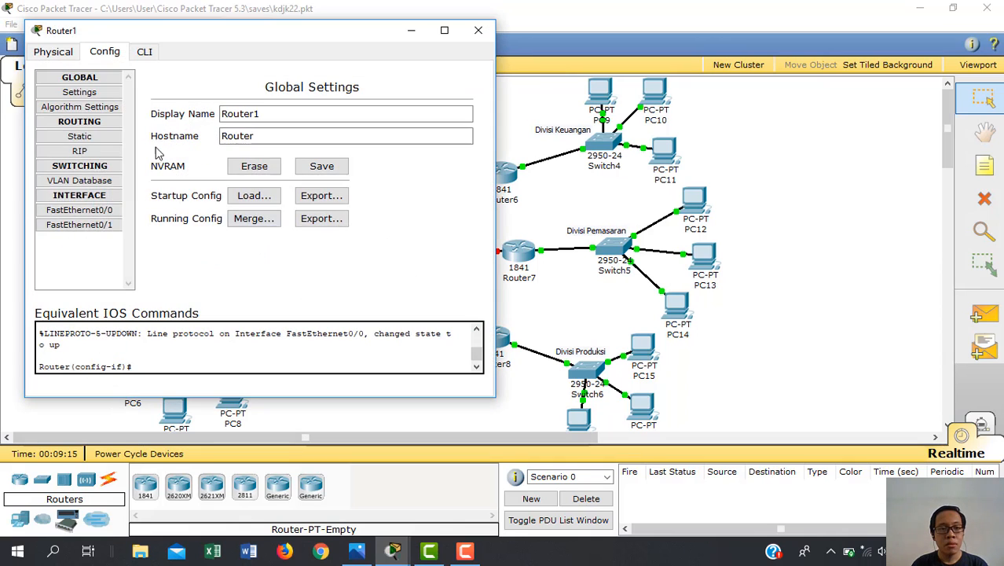
left_click(79, 225)
left_click(449, 109)
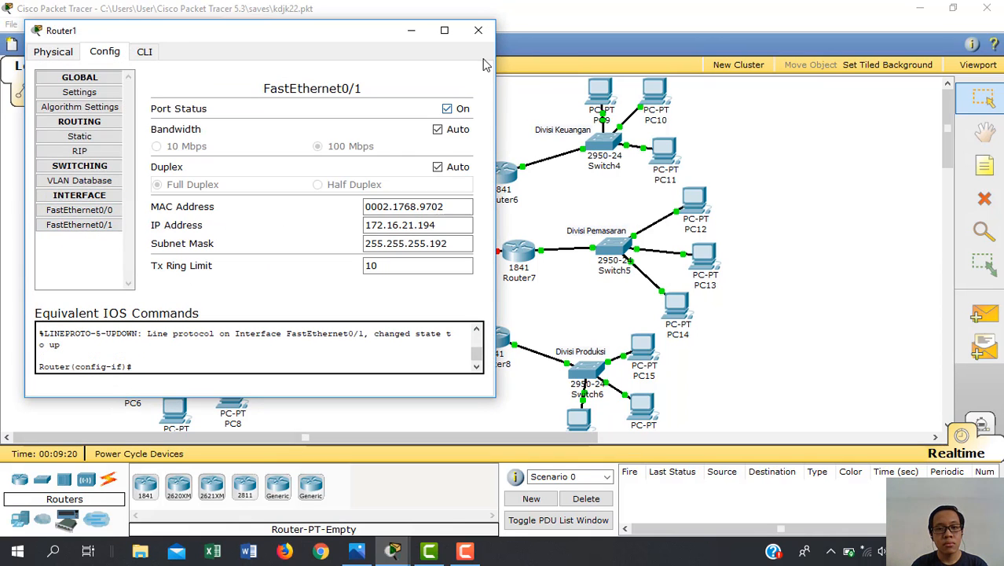
left_click(479, 30)
Turn on the FastEthernet0/1 port of Router4, which serves Divisi IT
left_click(269, 343)
left_click(115, 229)
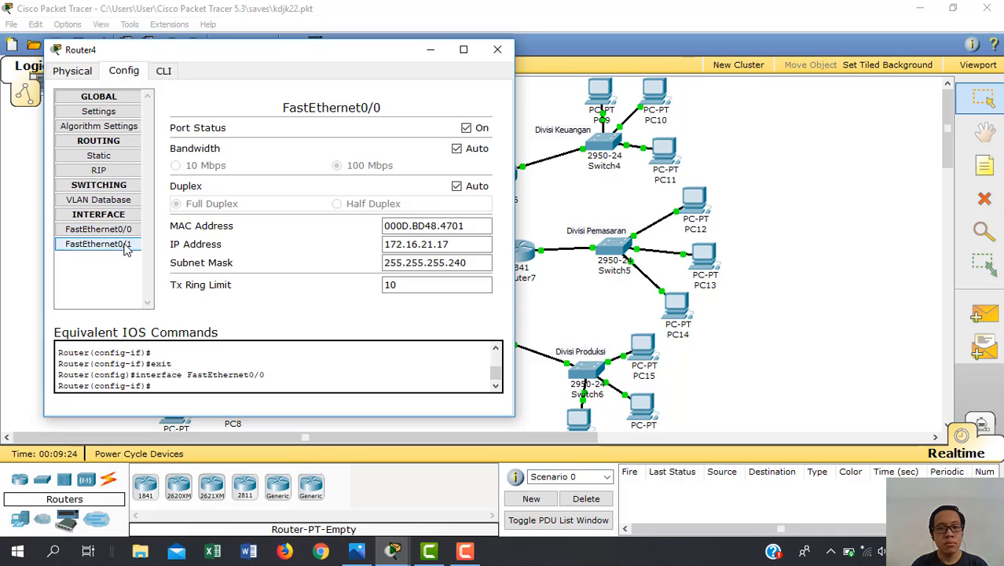
left_click(125, 249)
left_click(466, 127)
left_click(497, 50)
Turn on the FastEthernet0/0 port of Router6, which serves Divisi Keuangan
left_click(507, 187)
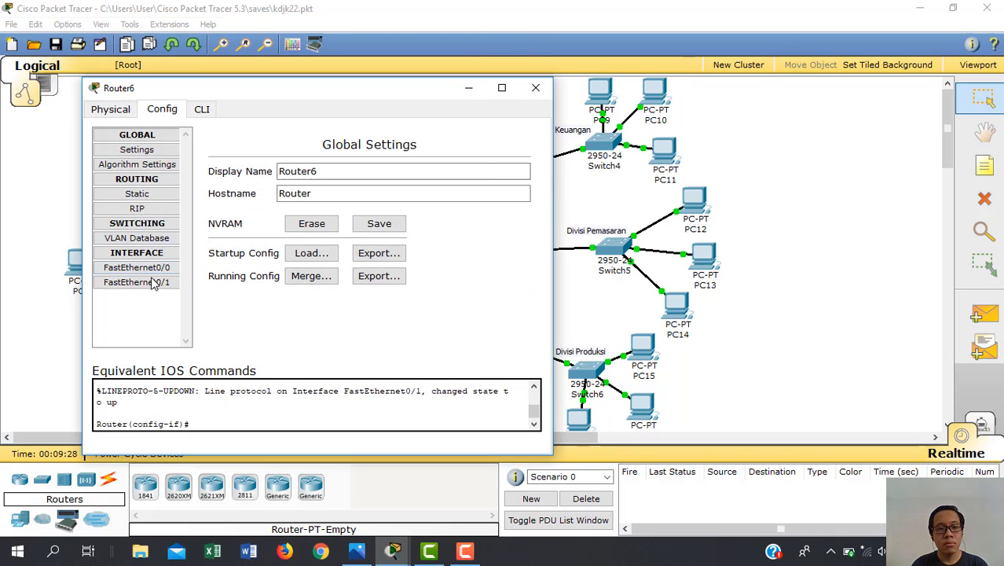
left_click(136, 282)
left_click(136, 267)
left_click(505, 166)
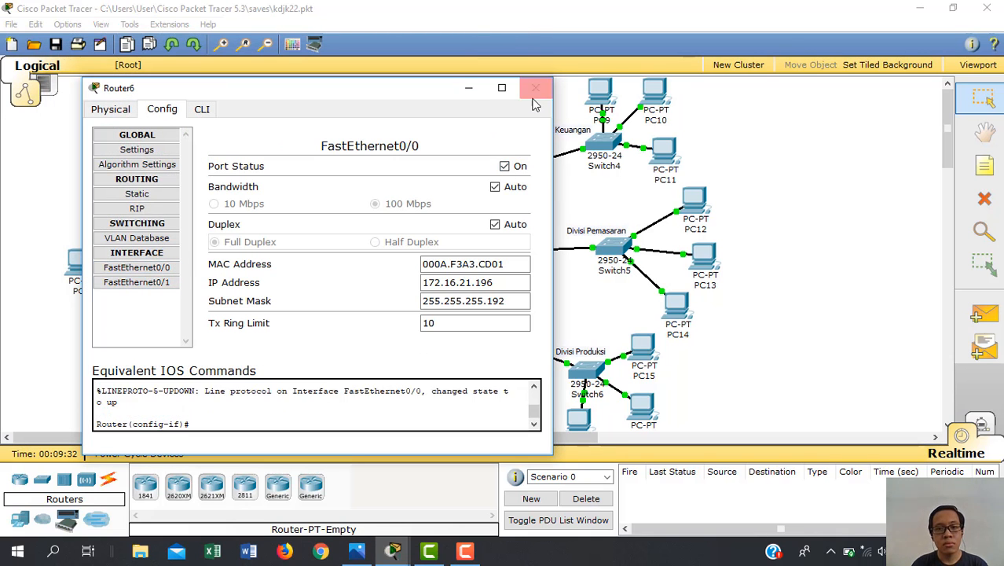
left_click(536, 87)
Turn on the FastEthernet0/0 port of Router7, which serves Divisi Pemasaran
left_click(516, 247)
left_click(186, 306)
left_click(542, 203)
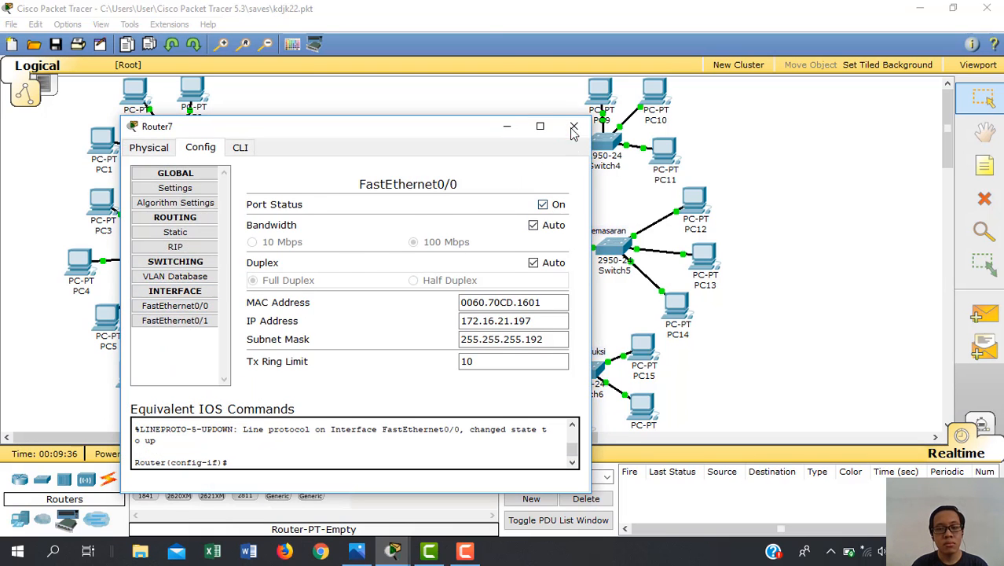
left_click(574, 126)
Turn on the FastEthernet0/0 port of Router8, which serves Divisi Produksi
left_click(491, 338)
left_click(78, 210)
left_click(445, 110)
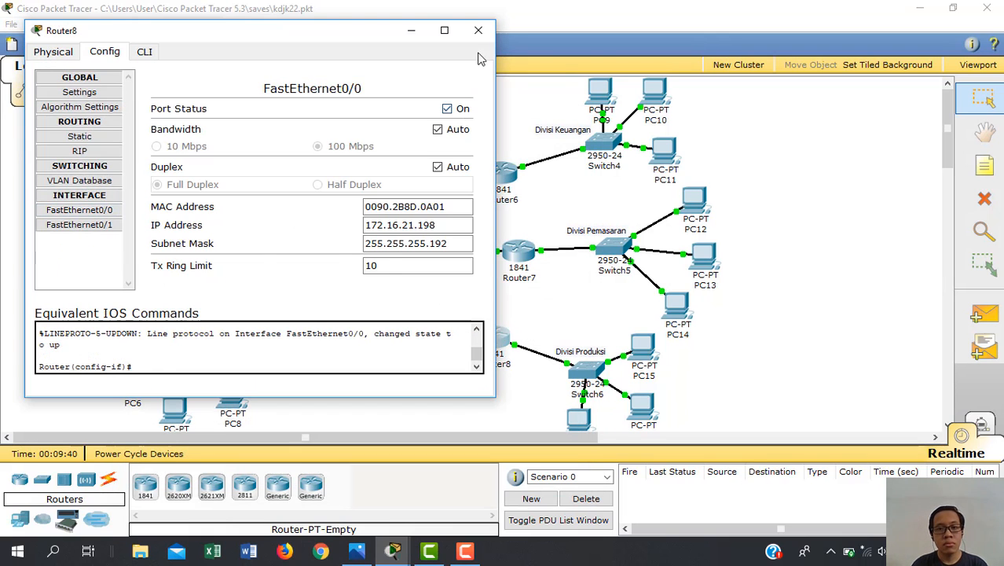
left_click(477, 30)
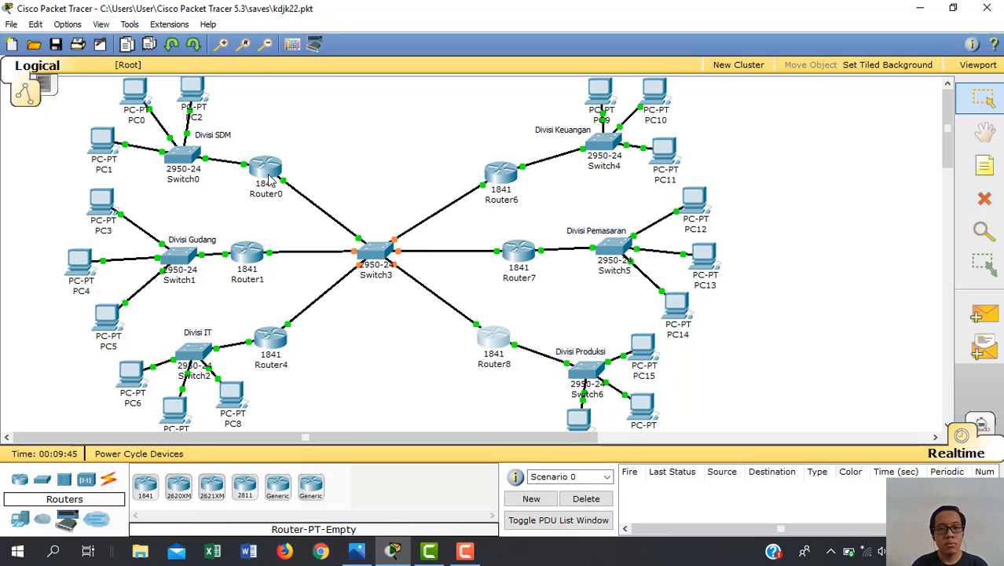
Open Router0's static routing settings and bring them up in front of the IP.PNG subnet table
mouse_move(265, 169)
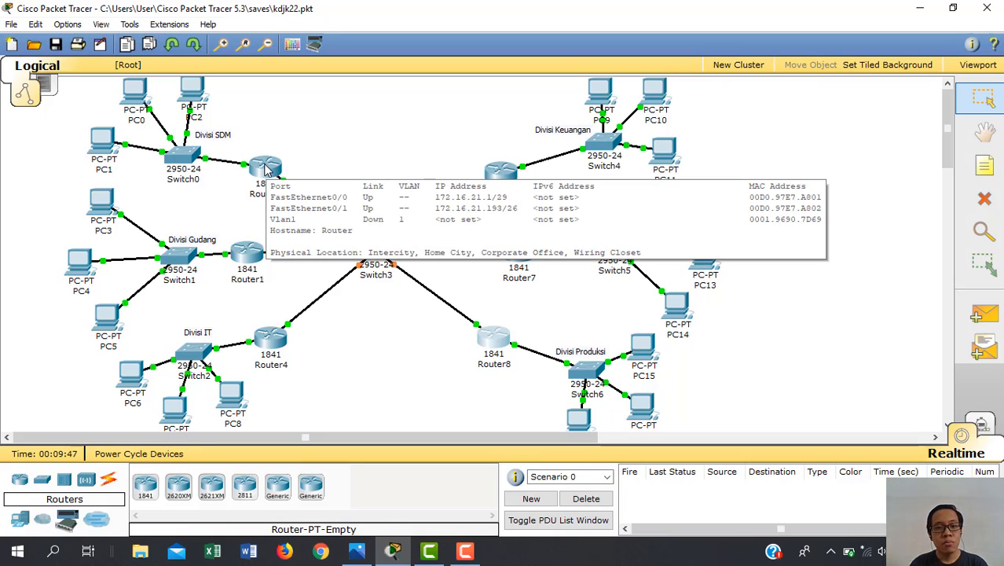
left_click(266, 169)
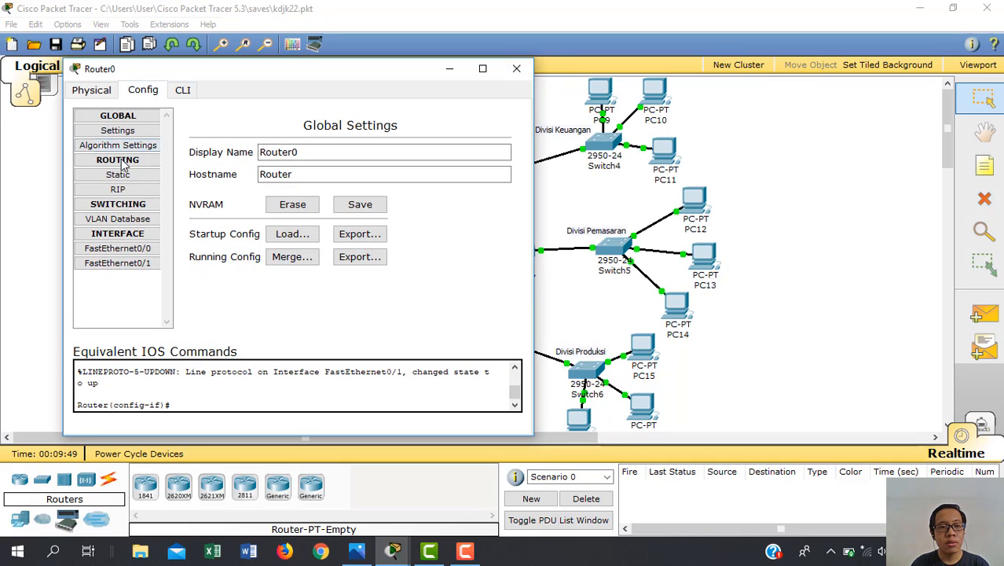
left_click(118, 177)
left_click(445, 142)
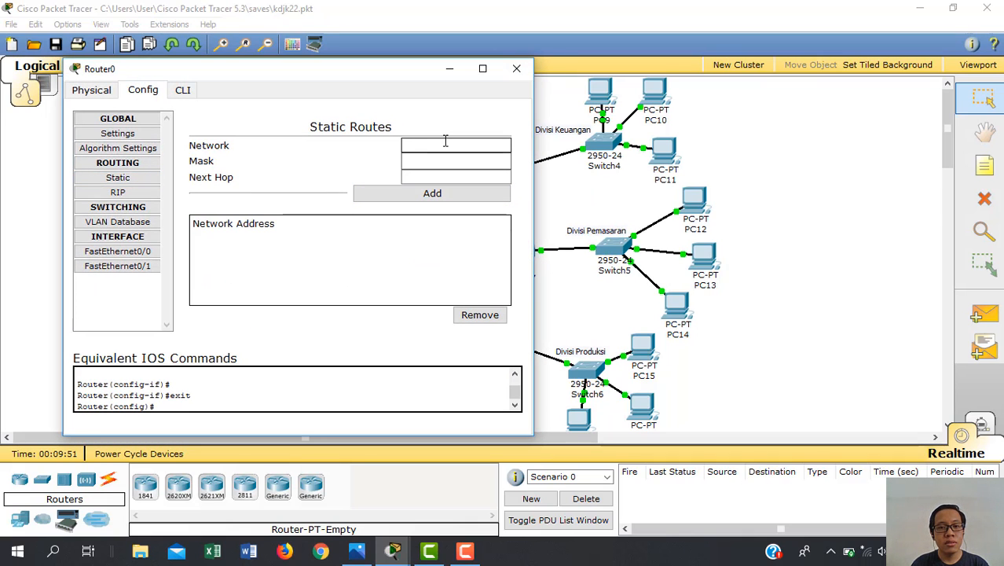
left_click_drag(360, 70, 766, 86)
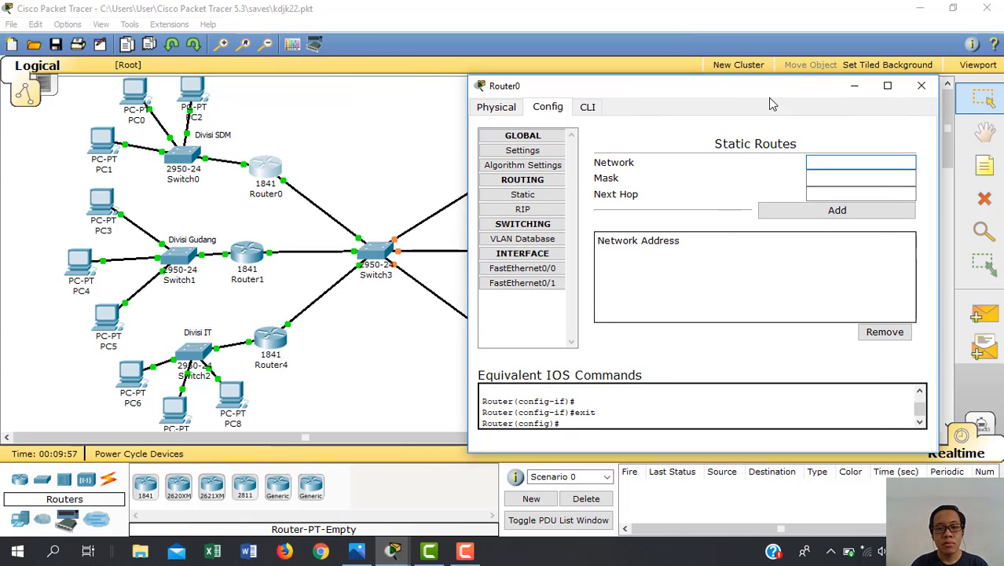
left_click(358, 552)
mouse_move(393, 552)
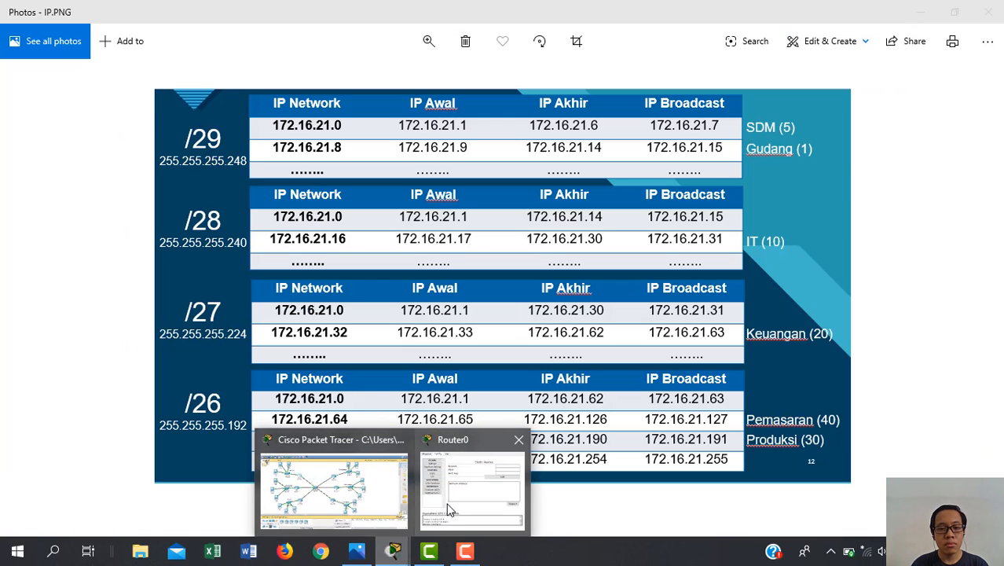
left_click(454, 503)
Add a static route on Router0 to network 172.16.21.8 with mask 255.255.255.248 and next hop 172.16.21.194
left_click_drag(644, 90, 434, 183)
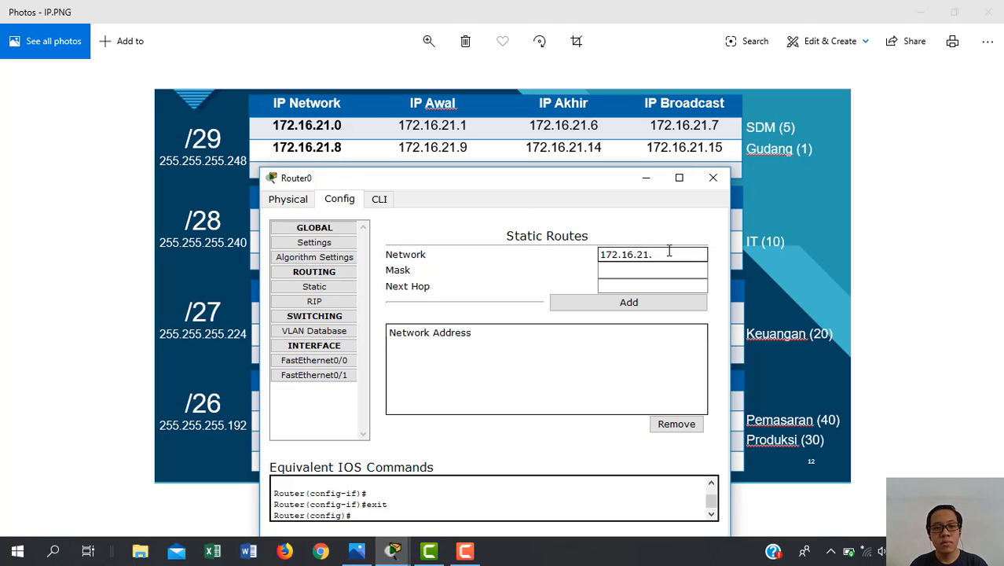
left_click(632, 274)
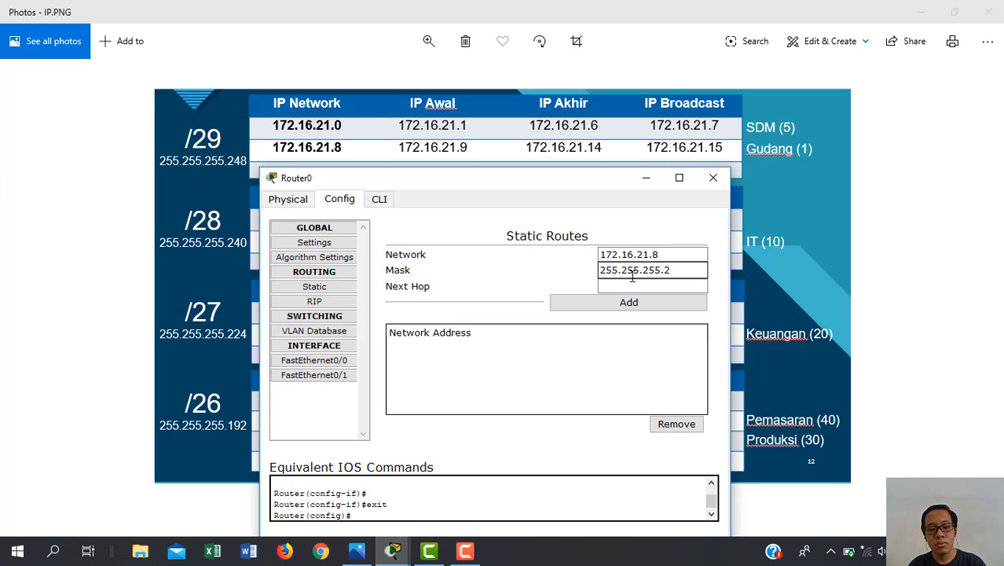
left_click(644, 286)
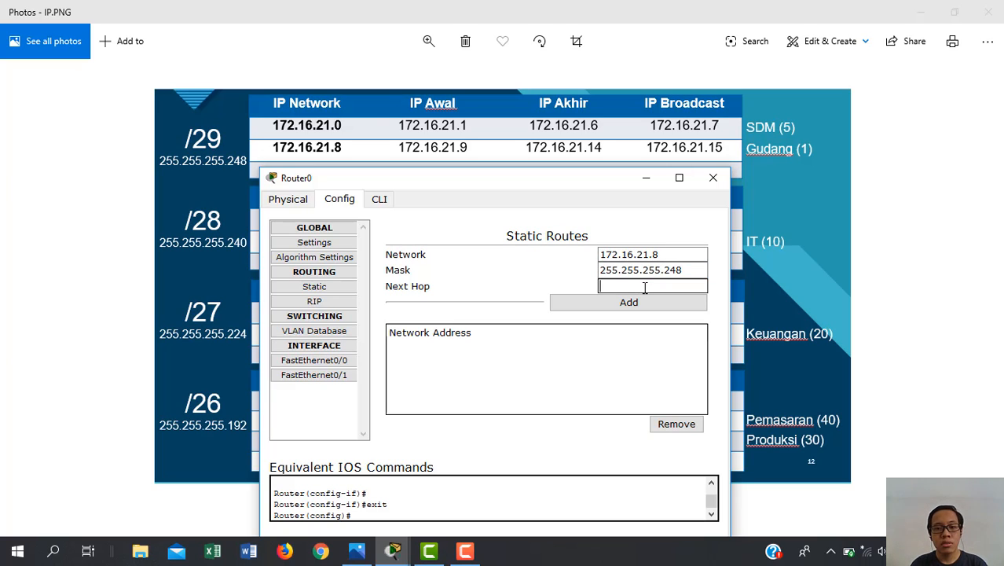
mouse_move(584, 182)
left_mouse_down()
mouse_move(693, 196)
mouse_move(704, 185)
mouse_move(587, 169)
left_mouse_up()
type("172.16.21.")
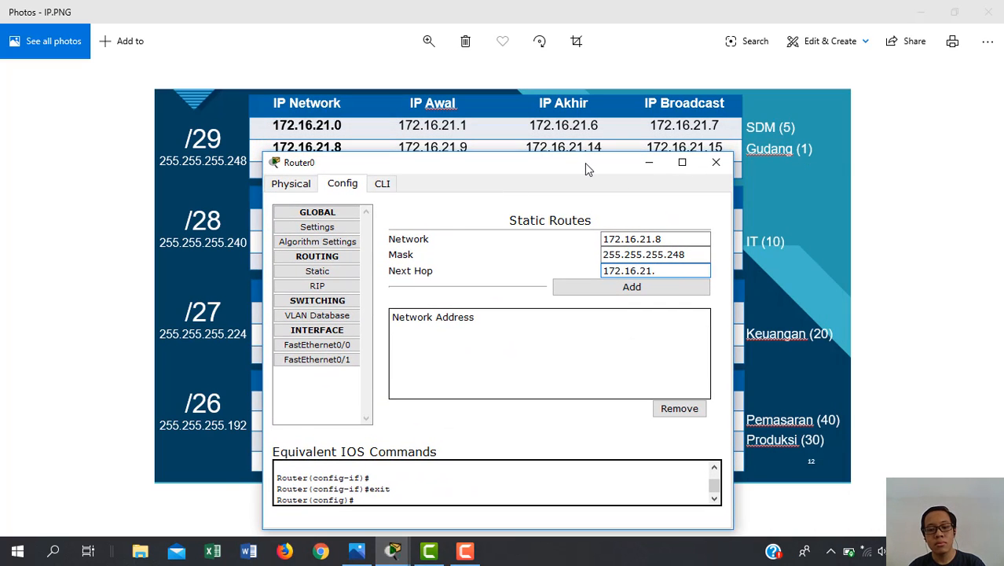
type("194")
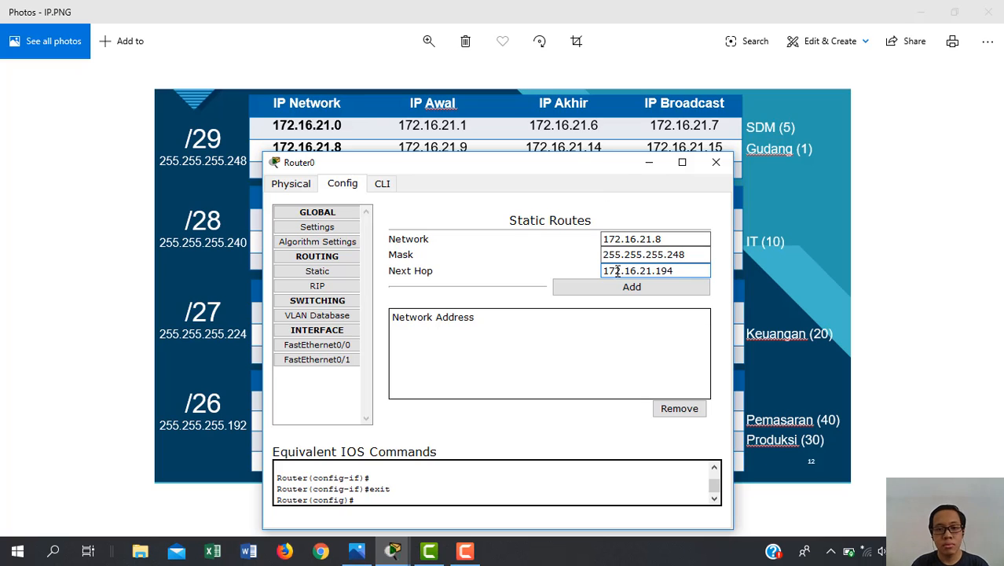
left_click(619, 295)
Add a static route on Router0 to network 172.16.21.16 with mask 255.255.255.240 and next hop 172.16.21.195
left_click_drag(574, 167, 582, 277)
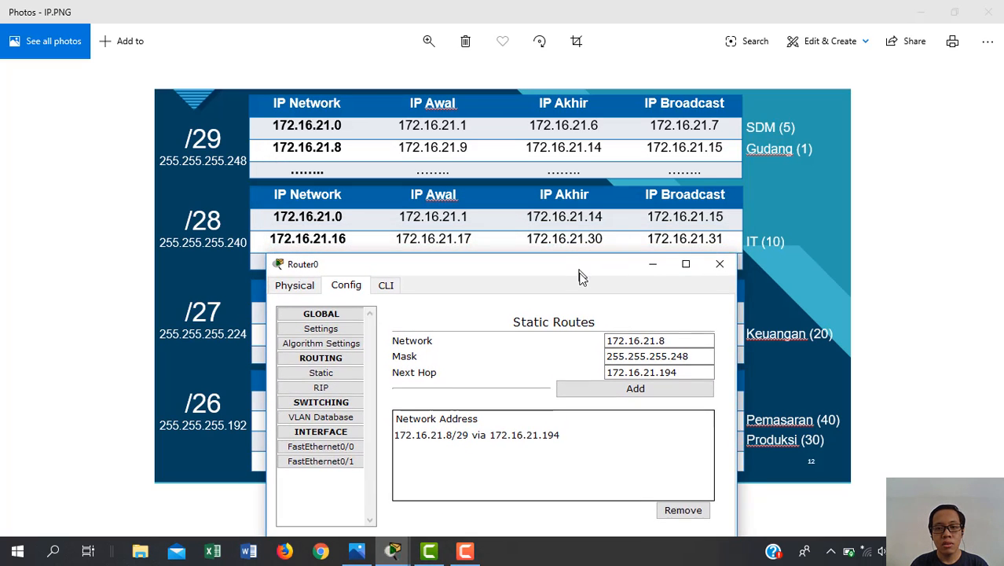
left_click(677, 341)
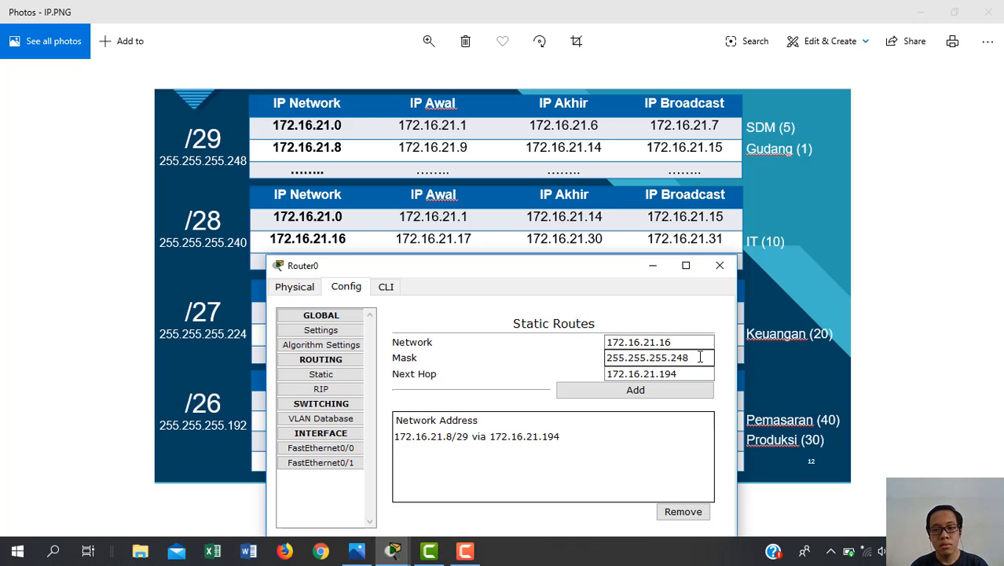
left_click(681, 374)
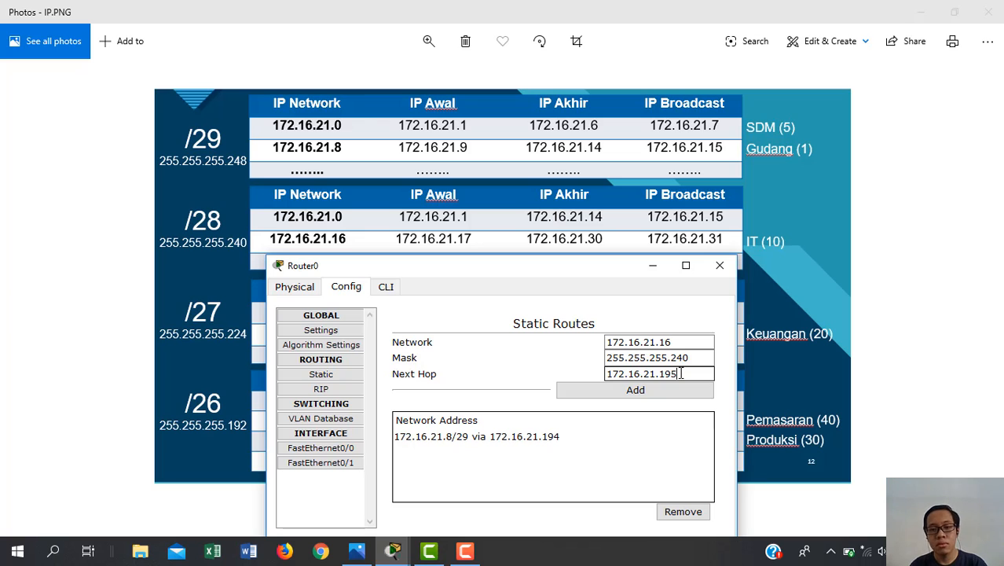
left_click(684, 391)
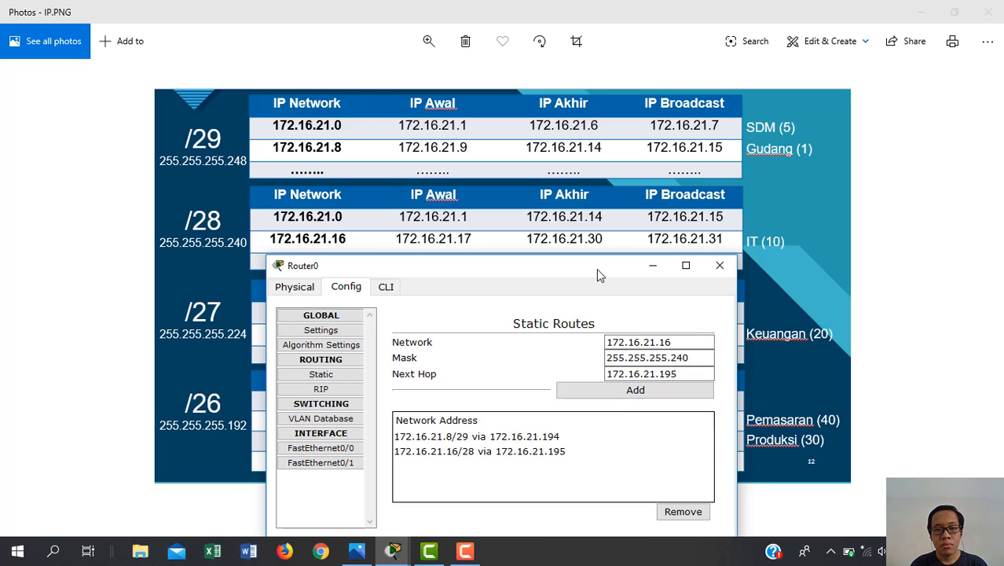
Add a static route on Router0 to network 172.16.21.32 with mask 255.255.255.224 and next hop 172.16.21.196
left_click_drag(590, 269, 591, 366)
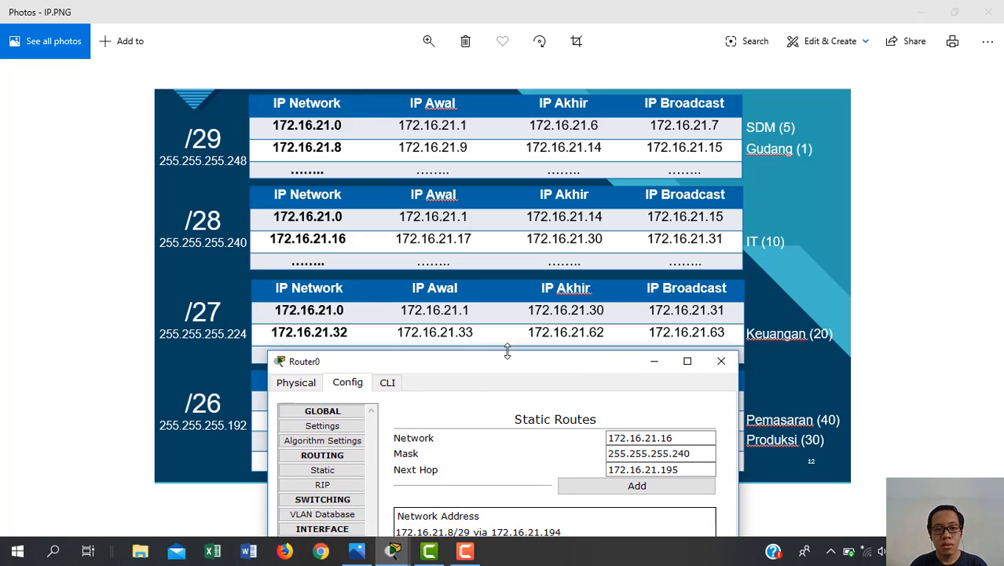
left_click(698, 454)
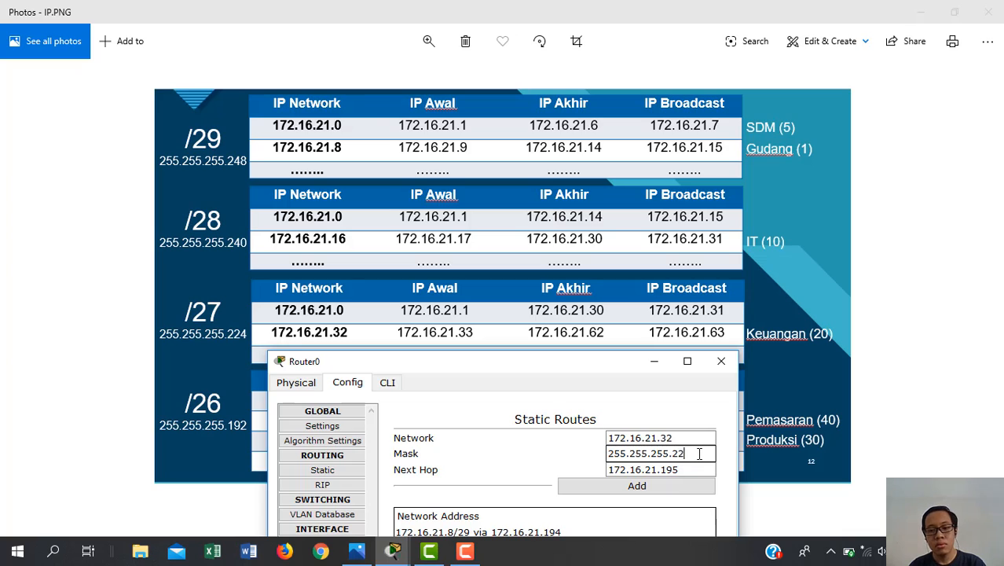
left_click(681, 468)
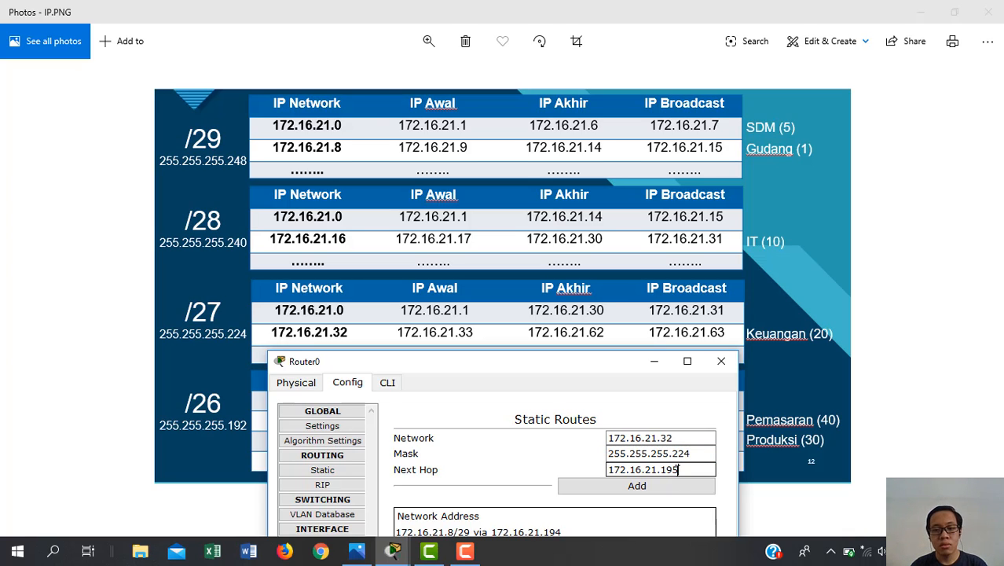
left_click(679, 484)
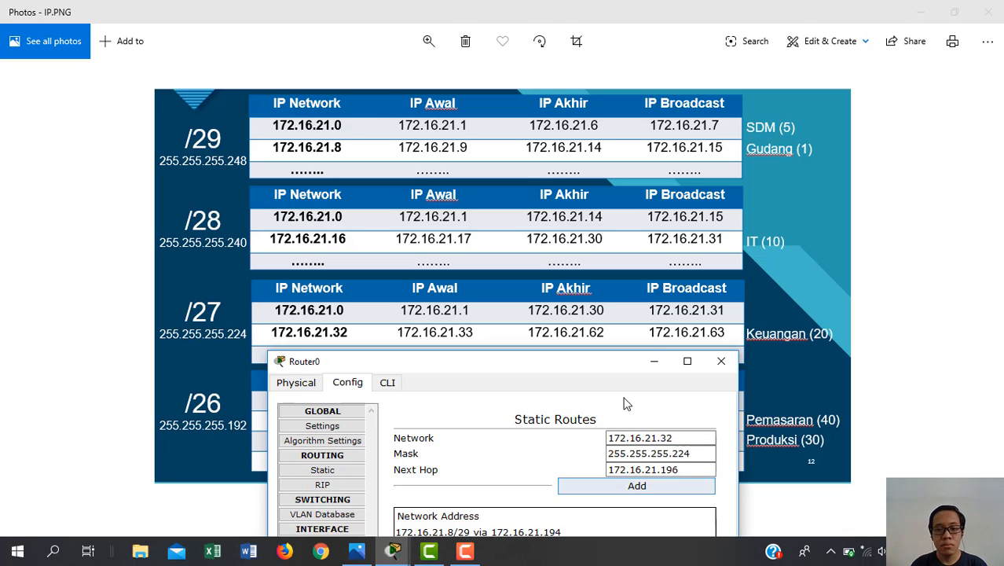
Add a static route on Router0 to network 172.16.21.64 with mask 255.255.255.192 and next hop 172.16.21.197
left_click_drag(595, 365, 595, 6)
left_click(953, 8)
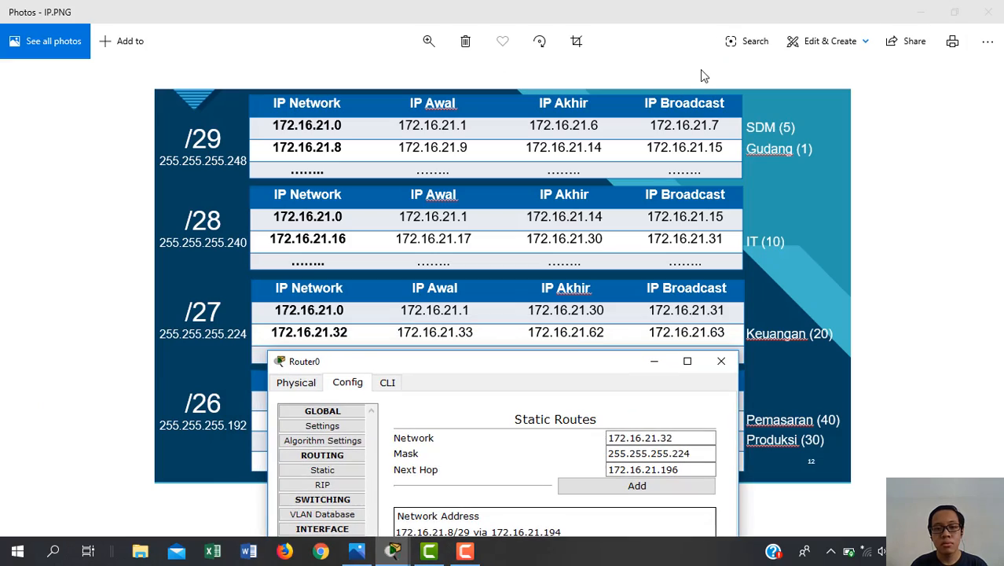
left_click_drag(555, 362, 706, 167)
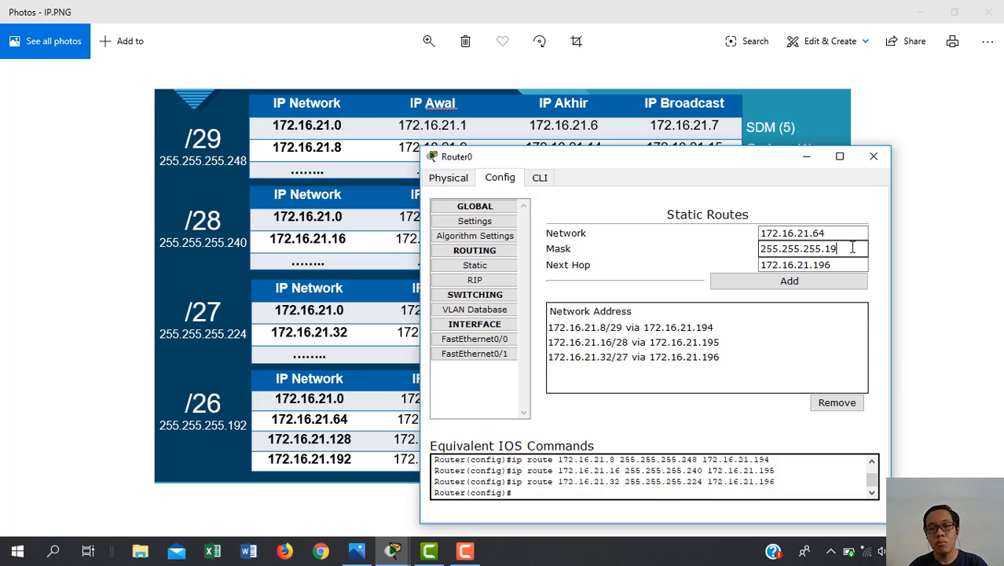
left_click(838, 265)
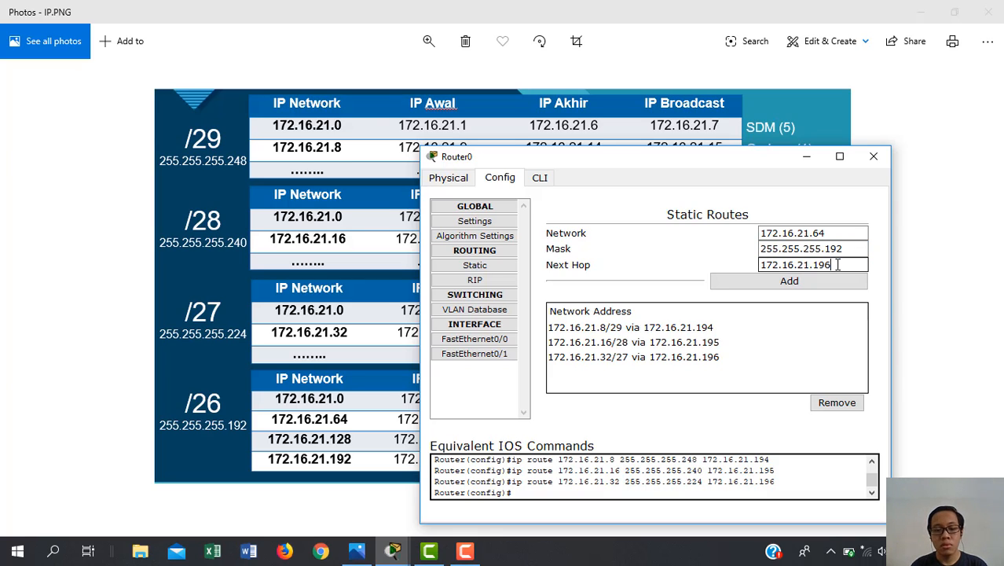
left_click(789, 280)
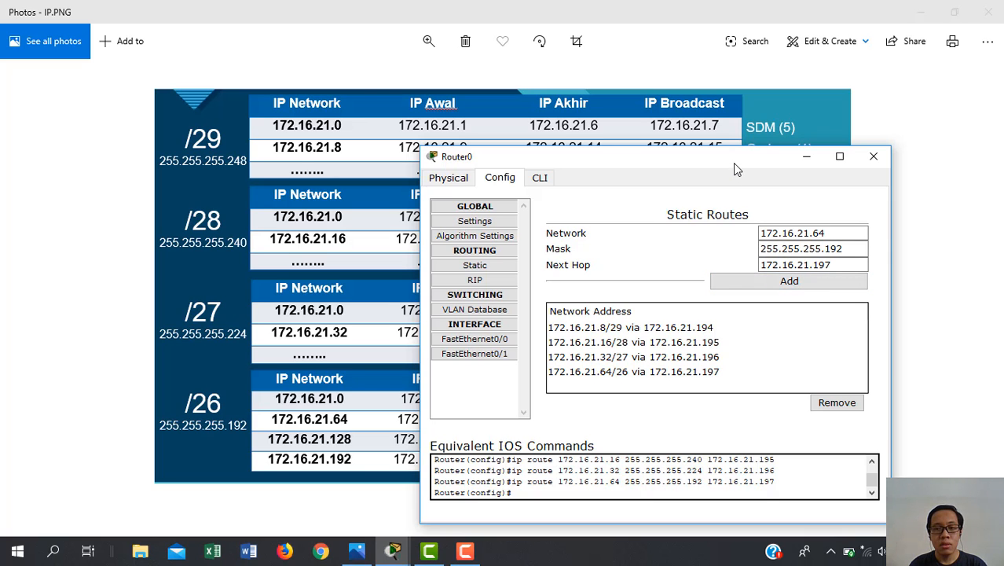
Add a static route on Router0 to network 172.16.21.128 with mask 255.255.255.192 and next hop 172.16.21.198, and close Router0's configuration
left_click_drag(734, 165, 782, 177)
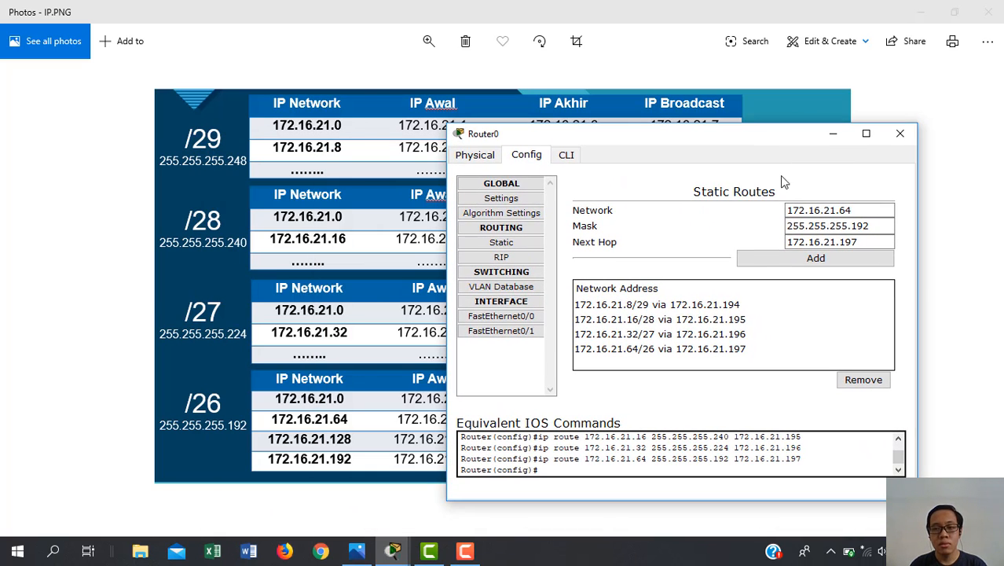
left_click(857, 226)
left_click(870, 210)
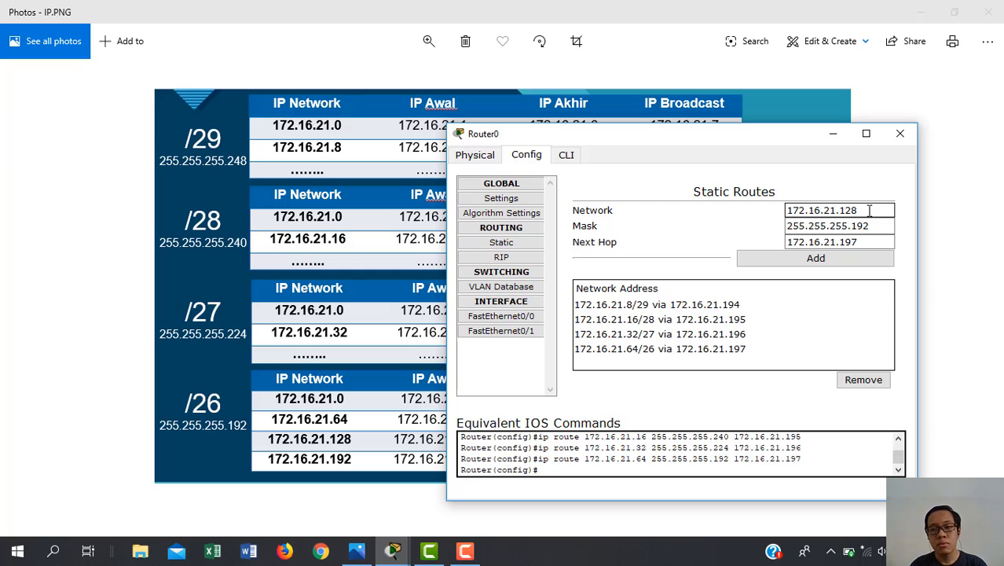
left_click(878, 226)
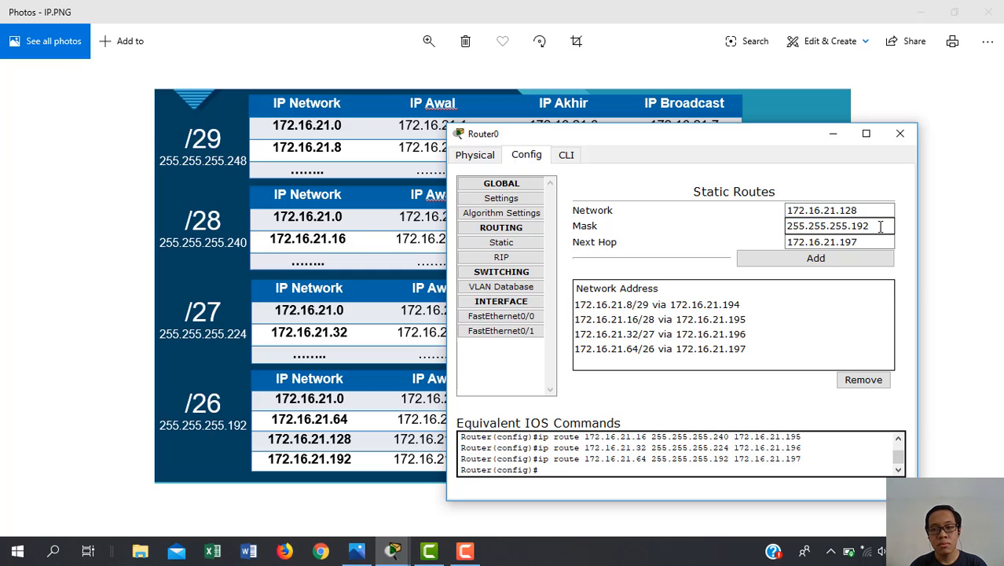
left_click(861, 242)
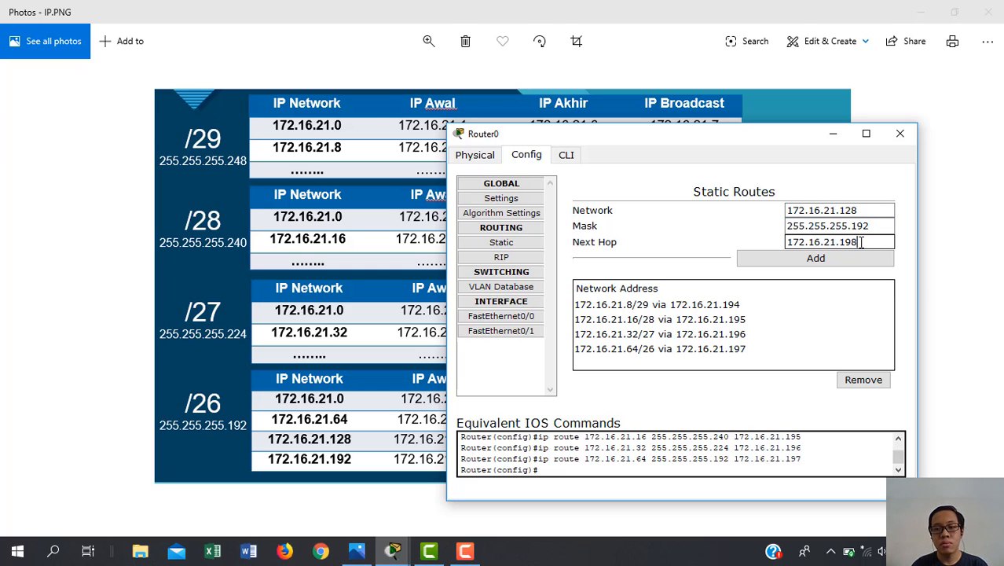
left_click(818, 258)
left_click(899, 134)
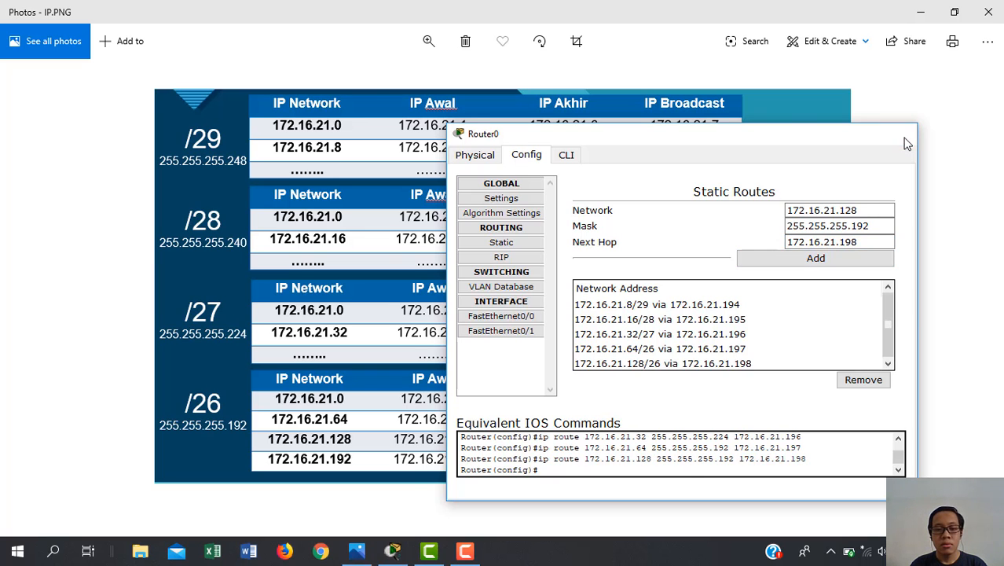
Return to the Packet Tracer topology and review the static route lists of Router1 and Router4
left_click(393, 551)
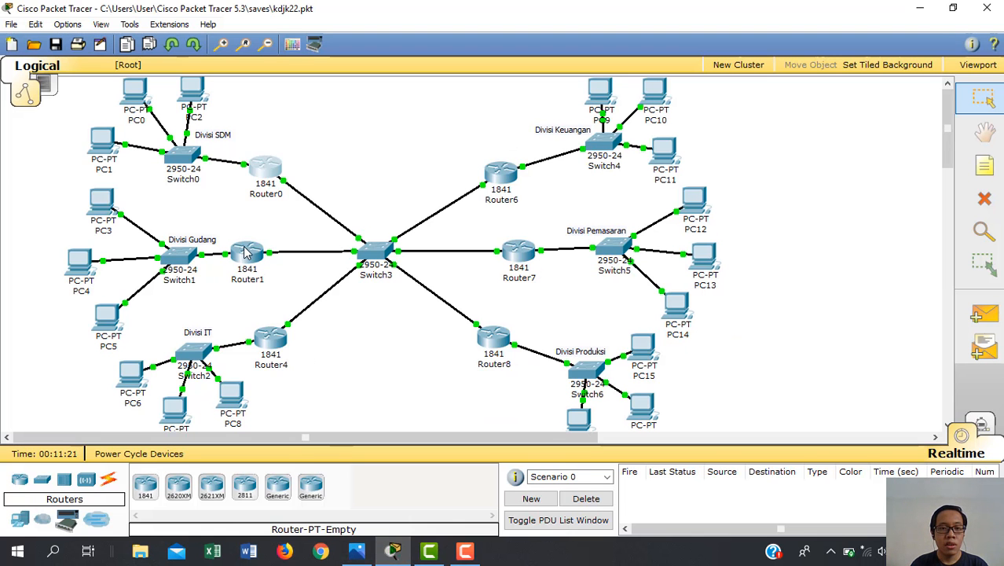
left_click(246, 251)
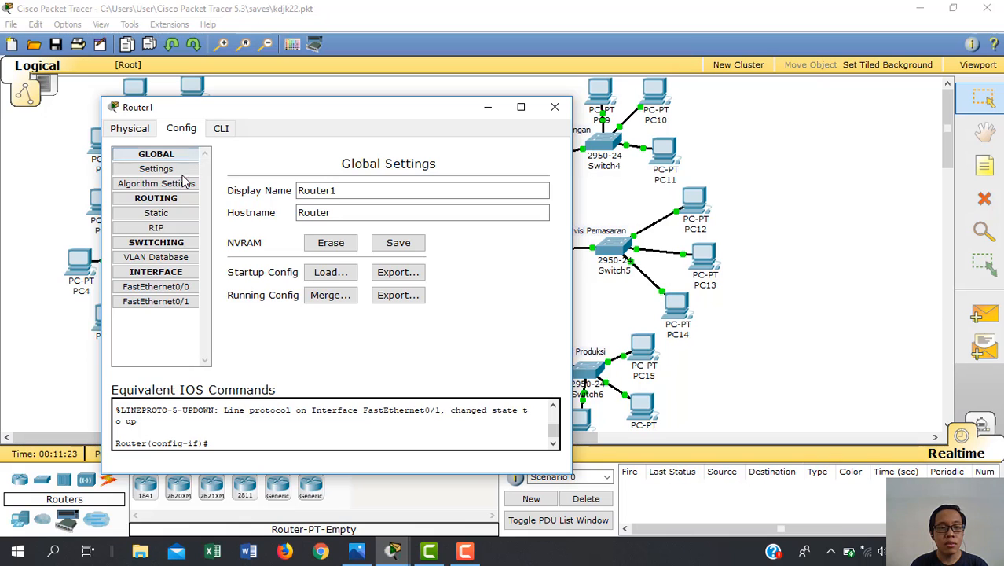
left_click(156, 213)
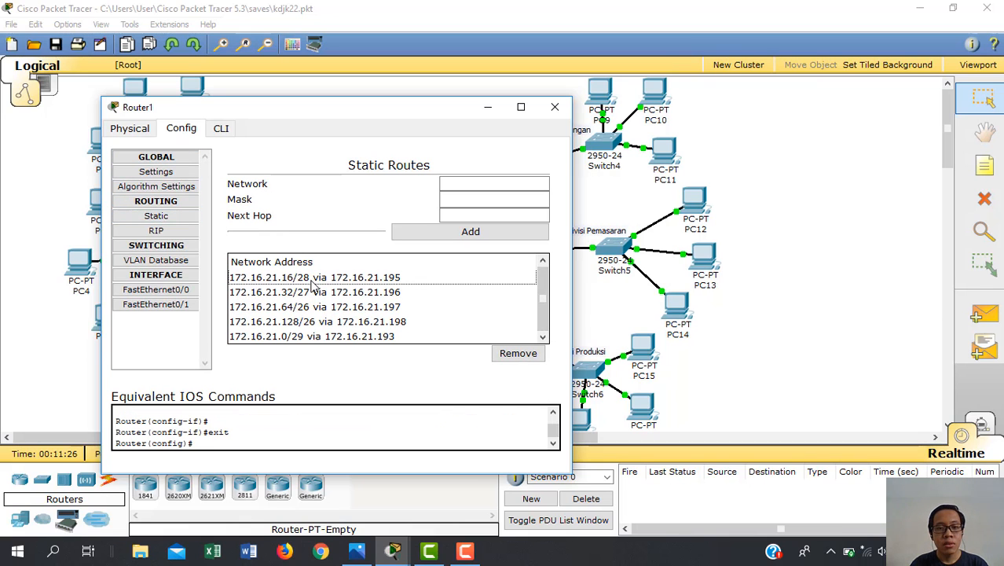
left_click(555, 106)
left_click(281, 335)
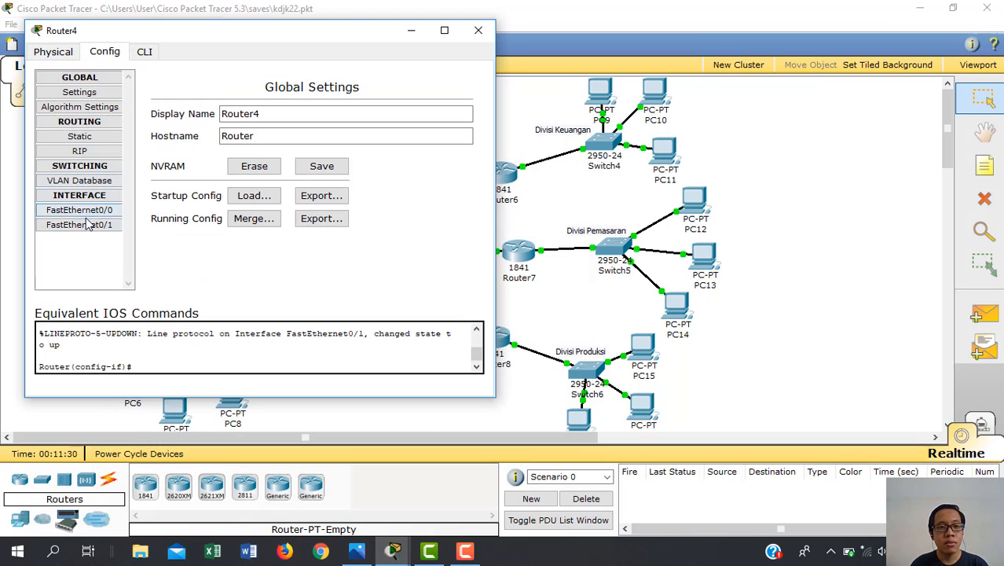
left_click(104, 140)
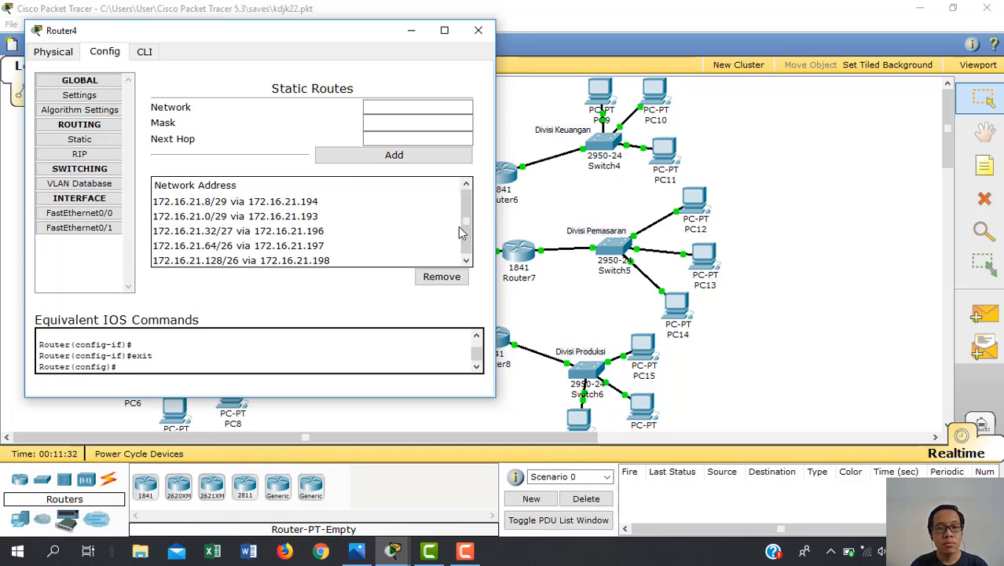
left_click(478, 30)
Review the static route lists of Router6, Router7 and Router8, including Router6's FastEthernet0/0 settings
left_click(496, 175)
left_click(98, 232)
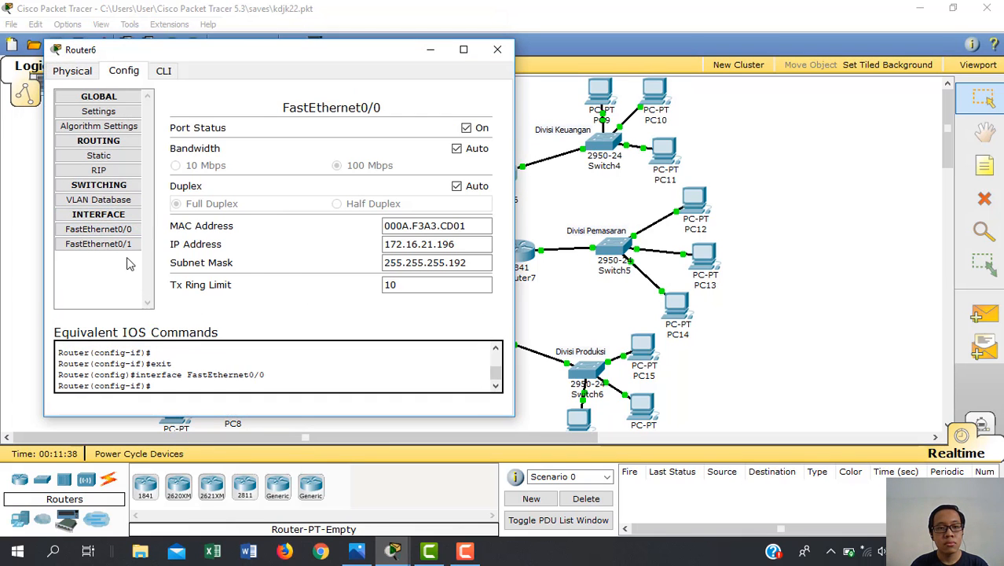
left_click(98, 158)
left_click(498, 50)
left_click(521, 252)
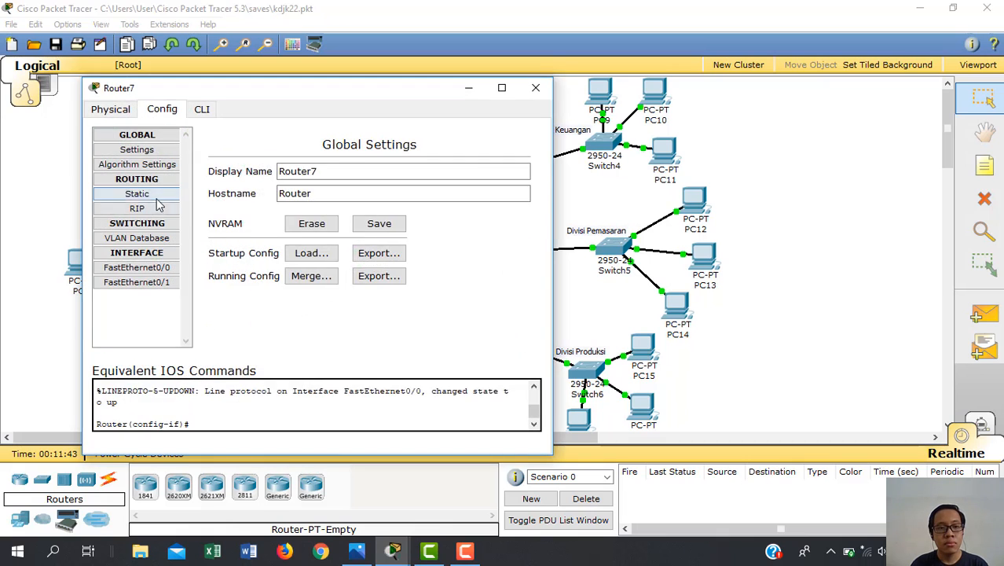
left_click(136, 197)
left_click(535, 87)
left_click(491, 339)
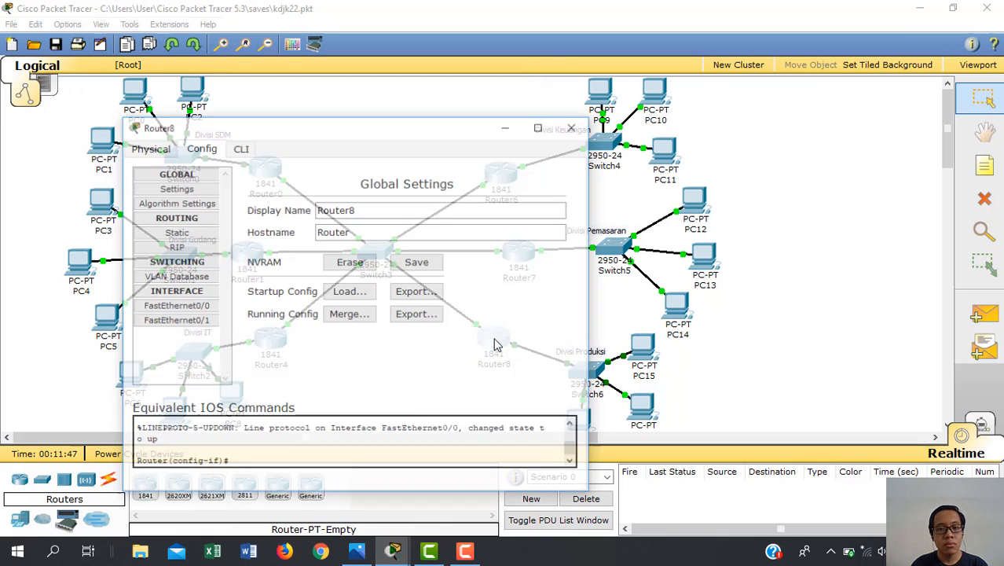
left_click(174, 232)
left_click(573, 126)
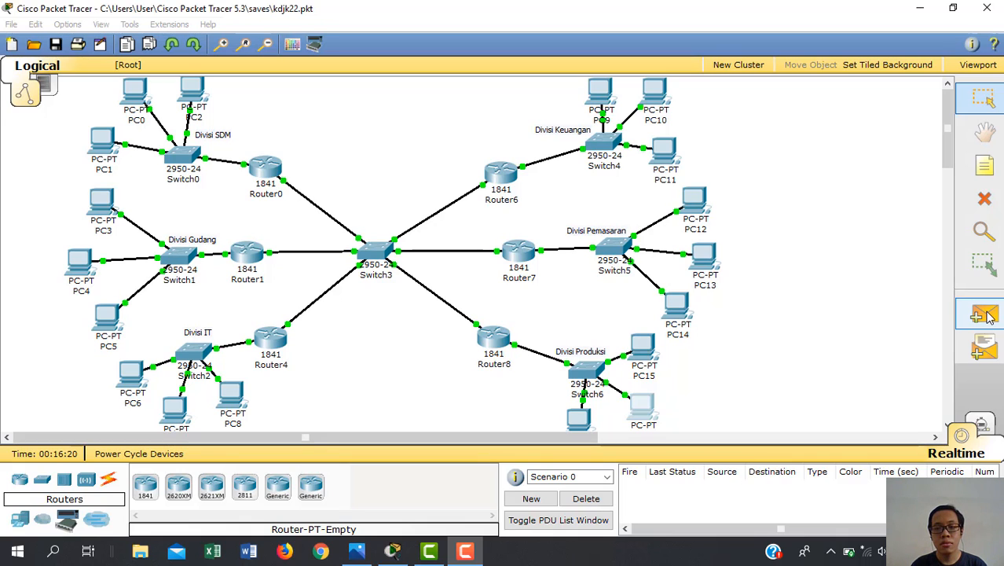
Test connectivity between Divisi SDM and Divisi Gudang by sending a simple PDU from PC0 to PC4
left_click(987, 315)
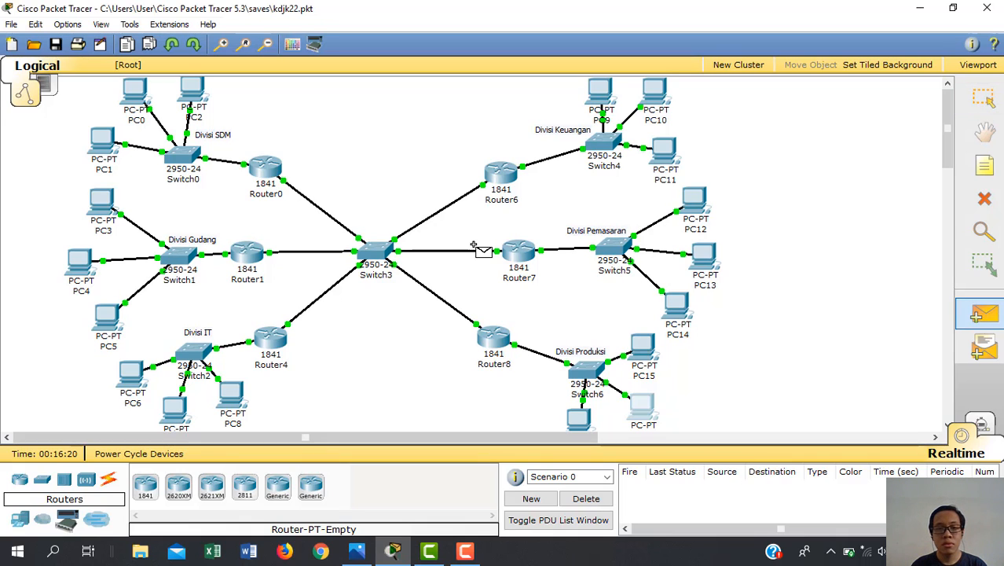
left_click(138, 99)
left_click(88, 266)
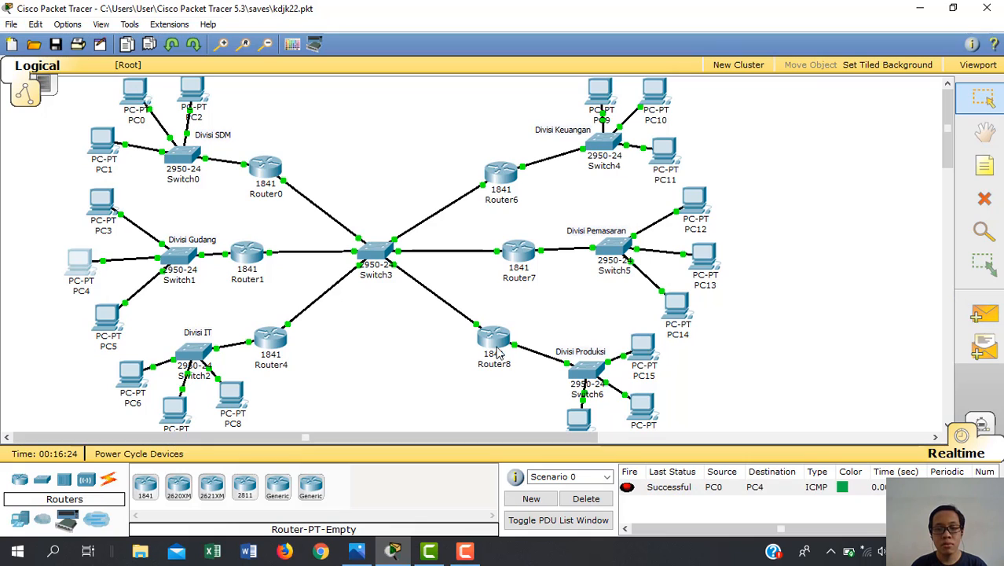
Test connectivity between Divisi Gudang and Divisi IT by sending a simple PDU from PC4 to PC7 twice
left_click(982, 312)
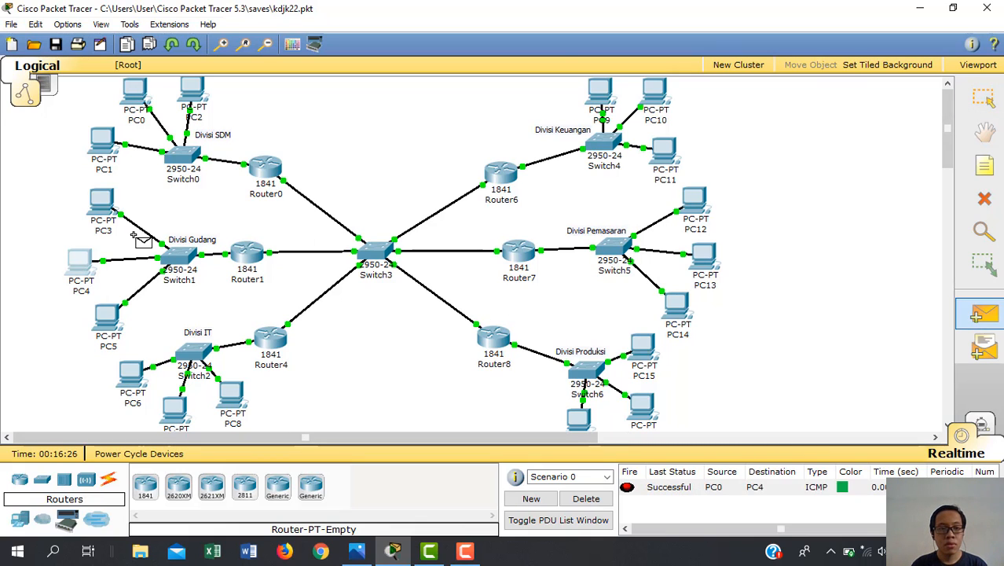
left_click(78, 266)
left_click(176, 407)
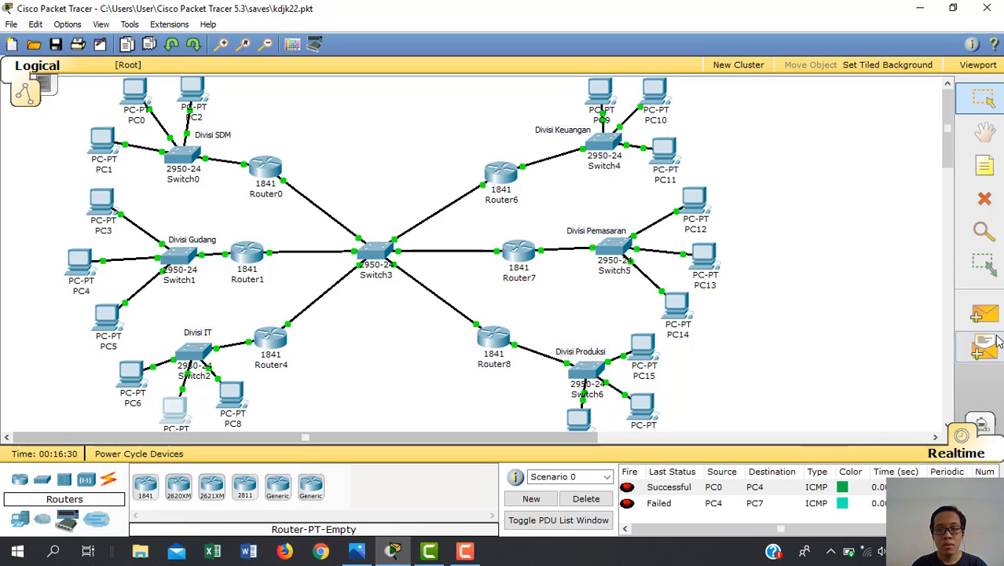
left_click(982, 314)
left_click(79, 265)
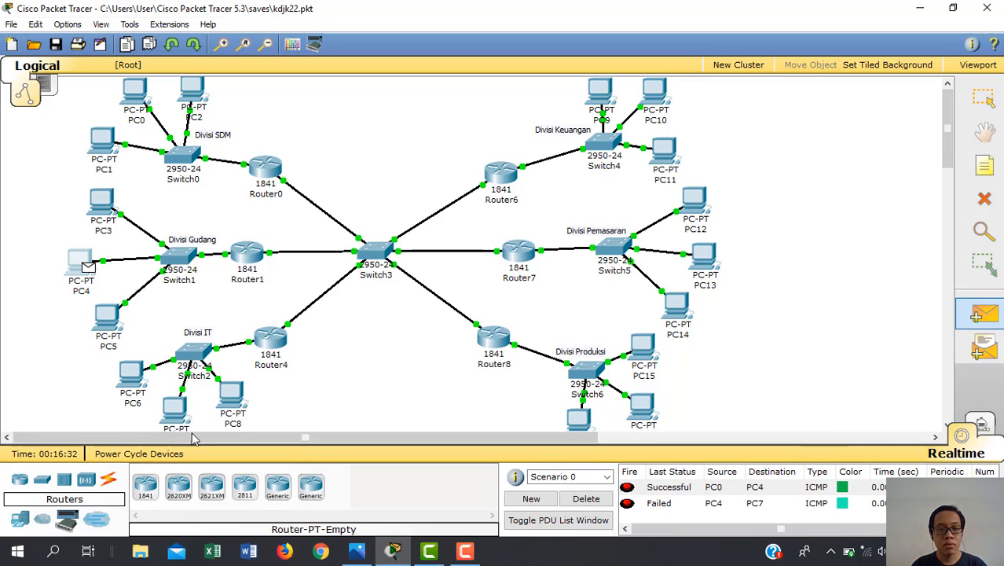
left_click(176, 407)
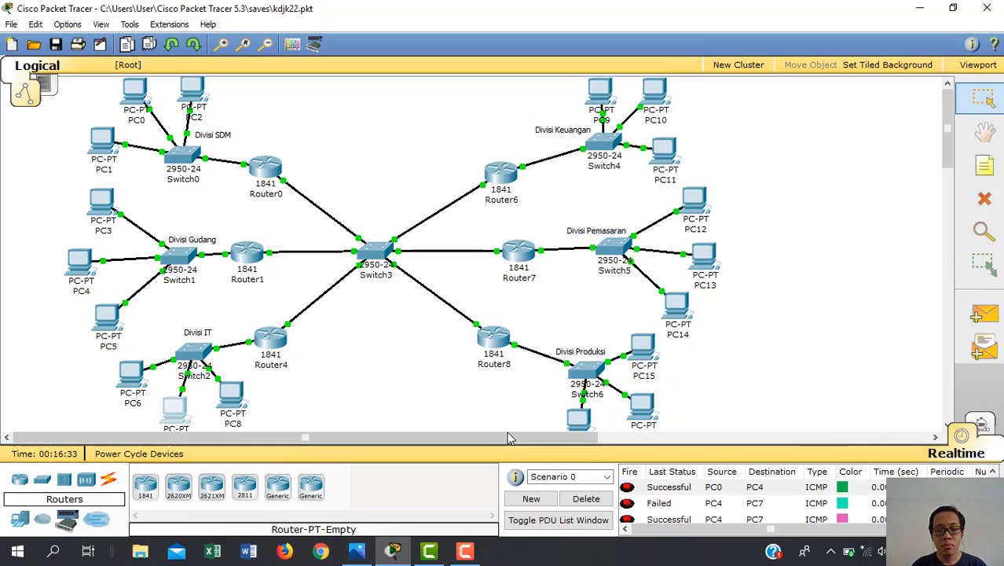
Delete the current PDU scenario and send a simple PDU from PC10 in Divisi Keuangan to PC7 in Divisi IT
left_click(586, 499)
left_click(982, 314)
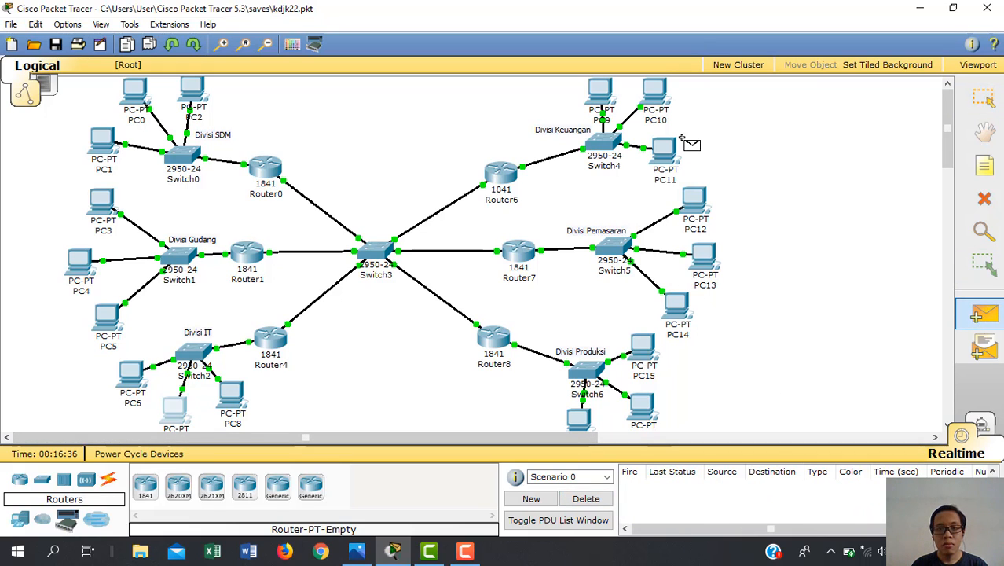
left_click(656, 101)
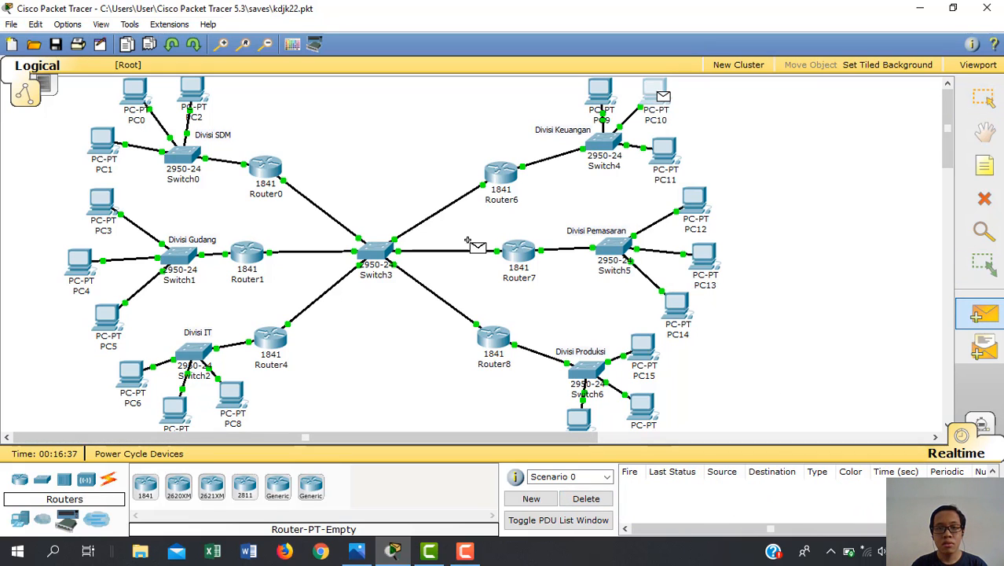
left_click(176, 407)
Send a simple PDU from PC13 in Divisi Pemasaran to PC16 in Divisi Produksi
left_click(982, 314)
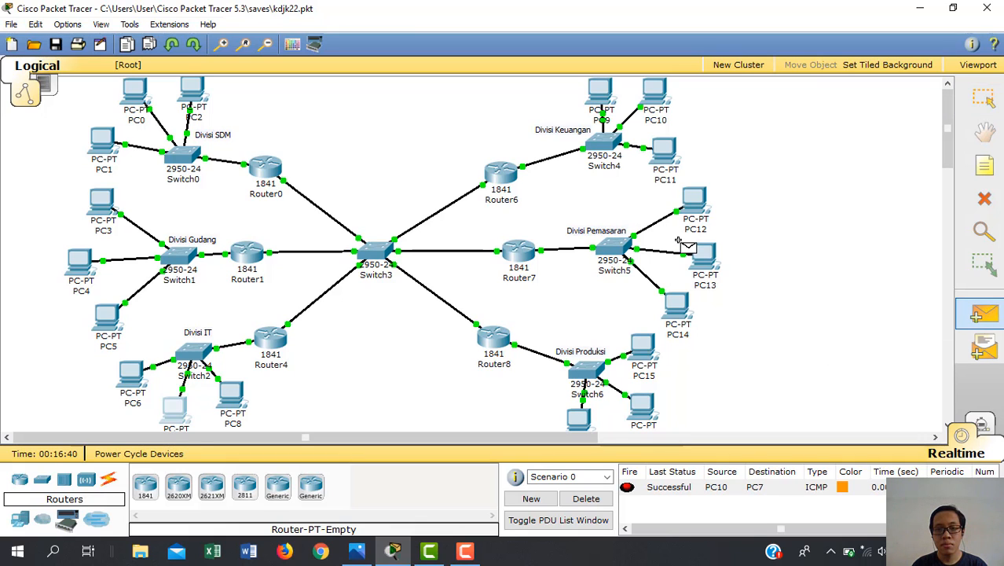
left_click(709, 256)
left_click(640, 418)
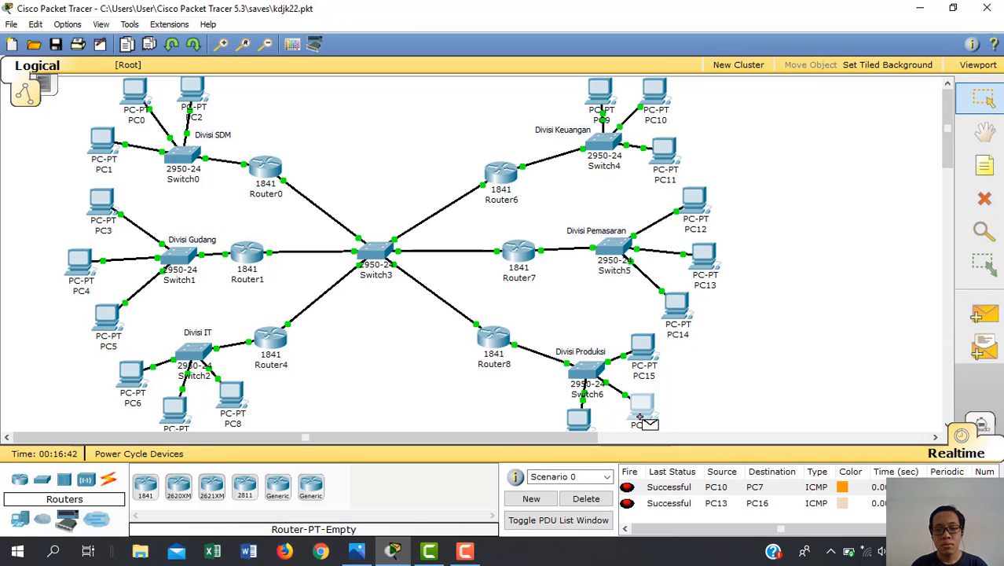